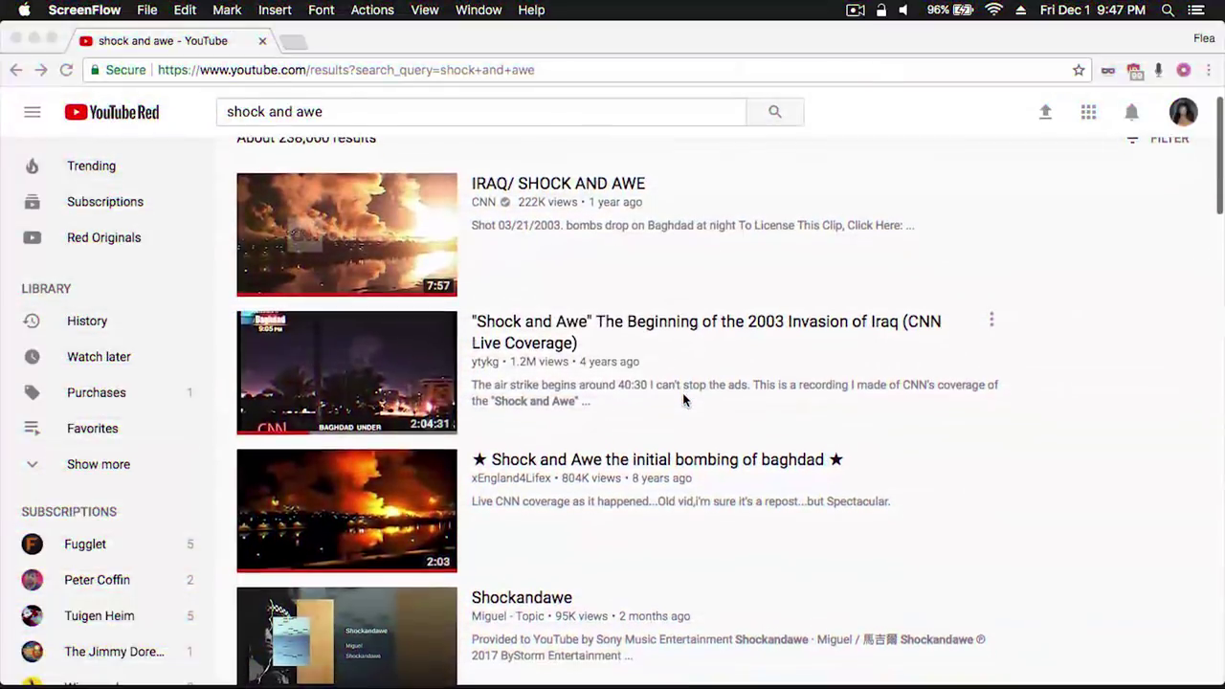
Scroll the shock and awe results and play CNN's live coverage of the 2003 Iraq invasion
{"action": "scroll", "coordinate": [682, 399], "scroll_direction": "down", "scroll_amount": 1}
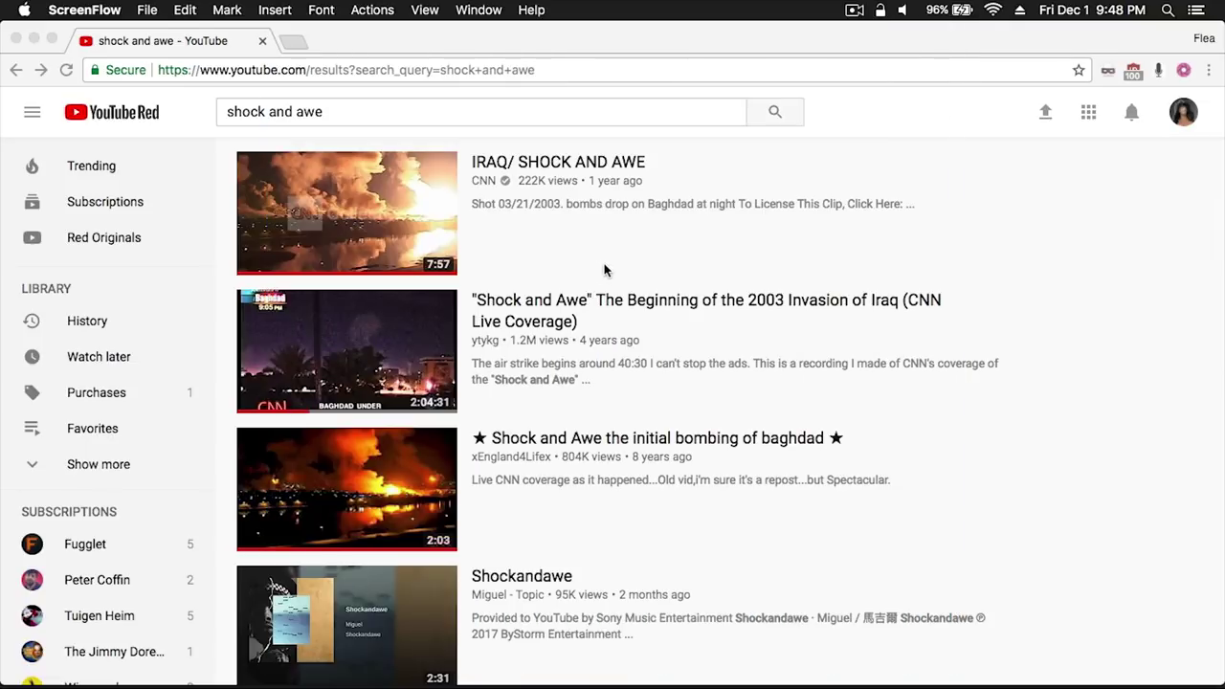
{"action": "left_click", "coordinate": [411, 330]}
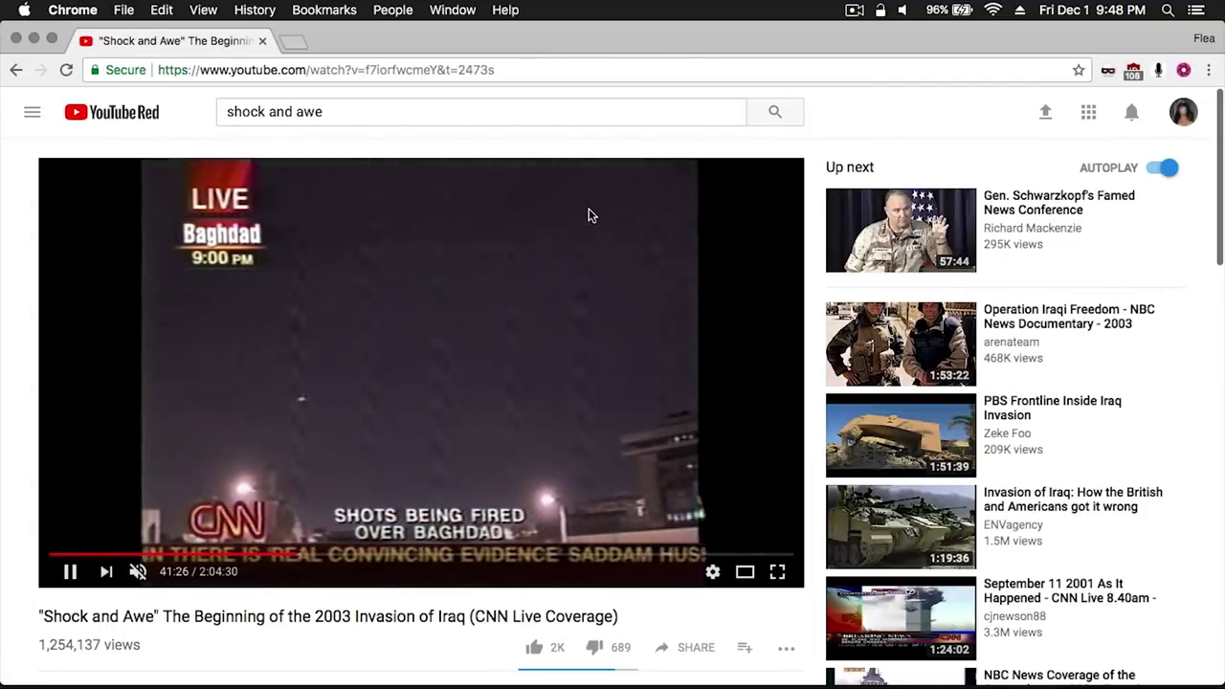
Go back to the shock and awe results and scroll down the list
{"action": "key", "text": "super+bracketleft"}
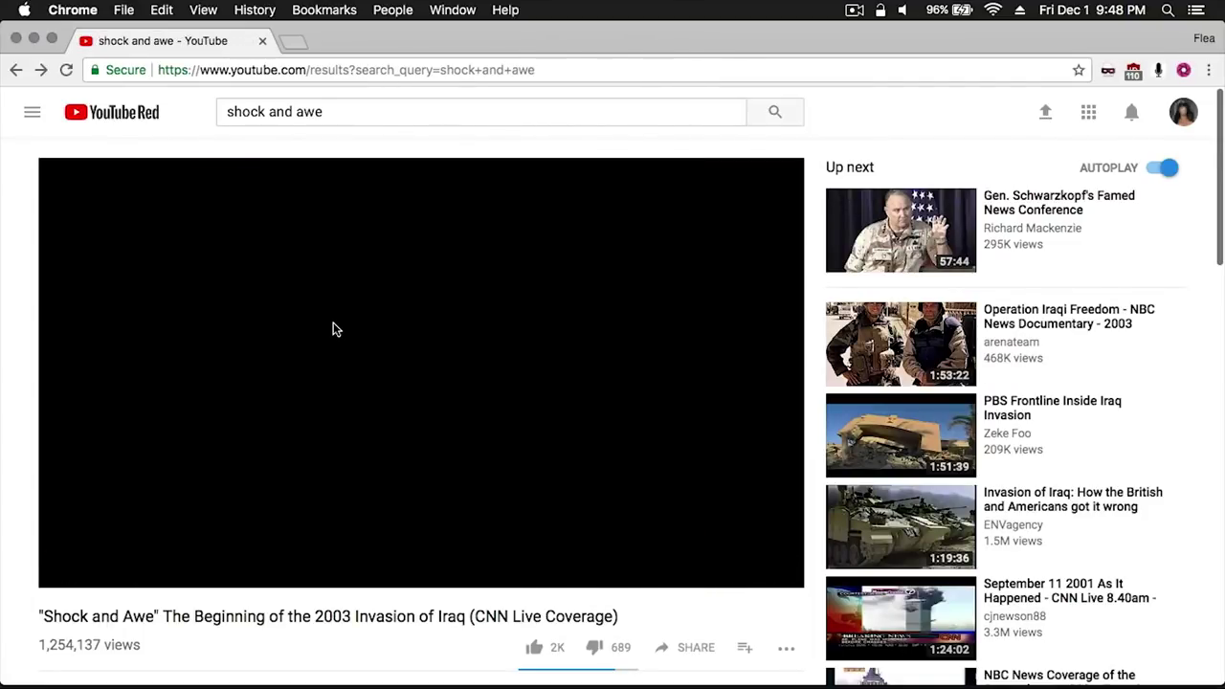
{"action": "scroll", "coordinate": [335, 330], "scroll_direction": "down", "scroll_amount": 1}
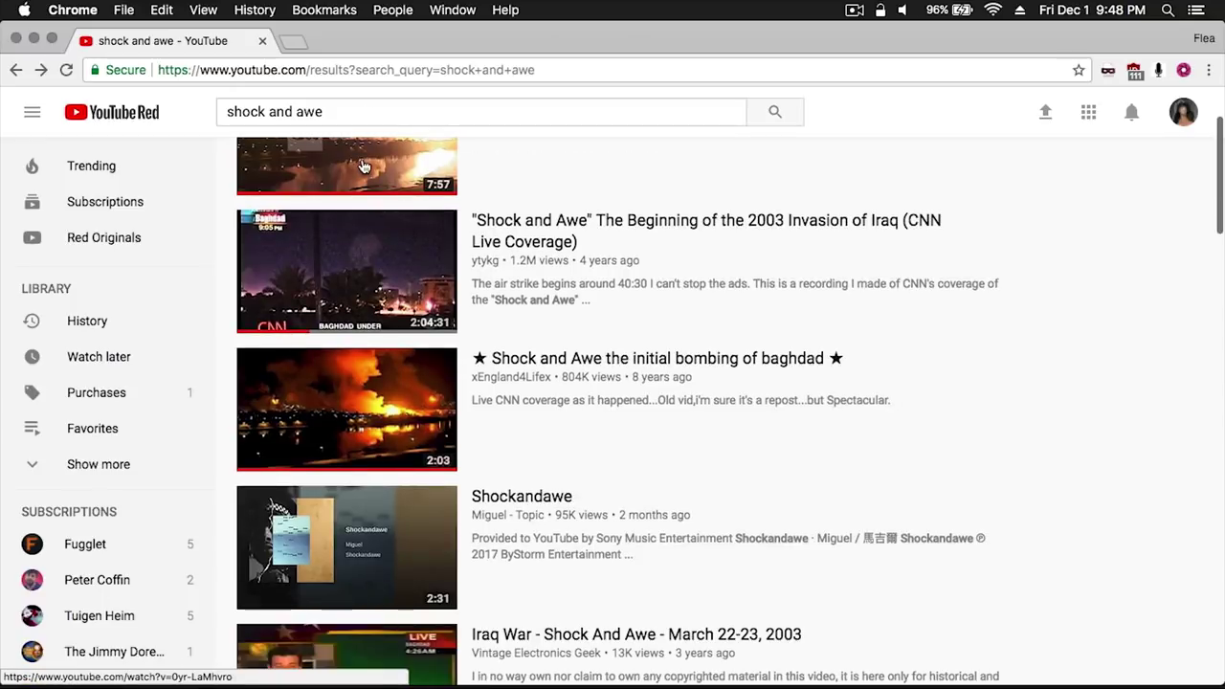
{"action": "scroll", "coordinate": [372, 226], "scroll_direction": "down", "scroll_amount": 1}
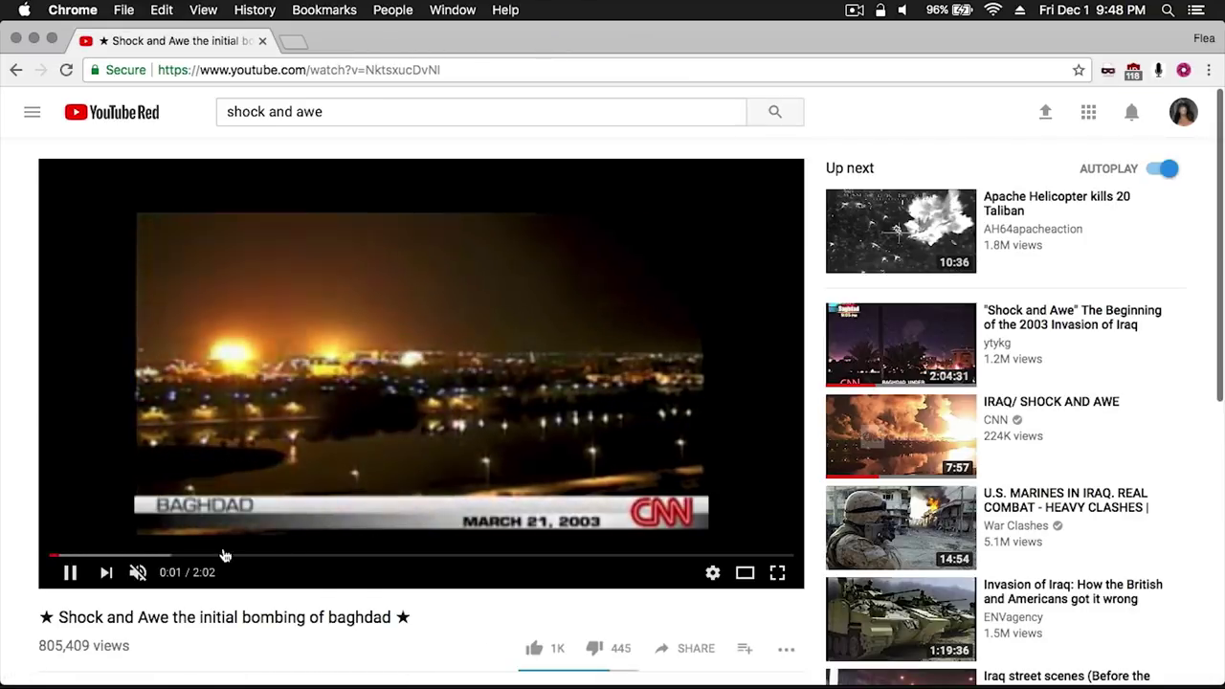
Skip ahead through the initial bombing of Baghdad clip, then return to the top of the results
{"action": "left_click", "coordinate": [228, 556]}
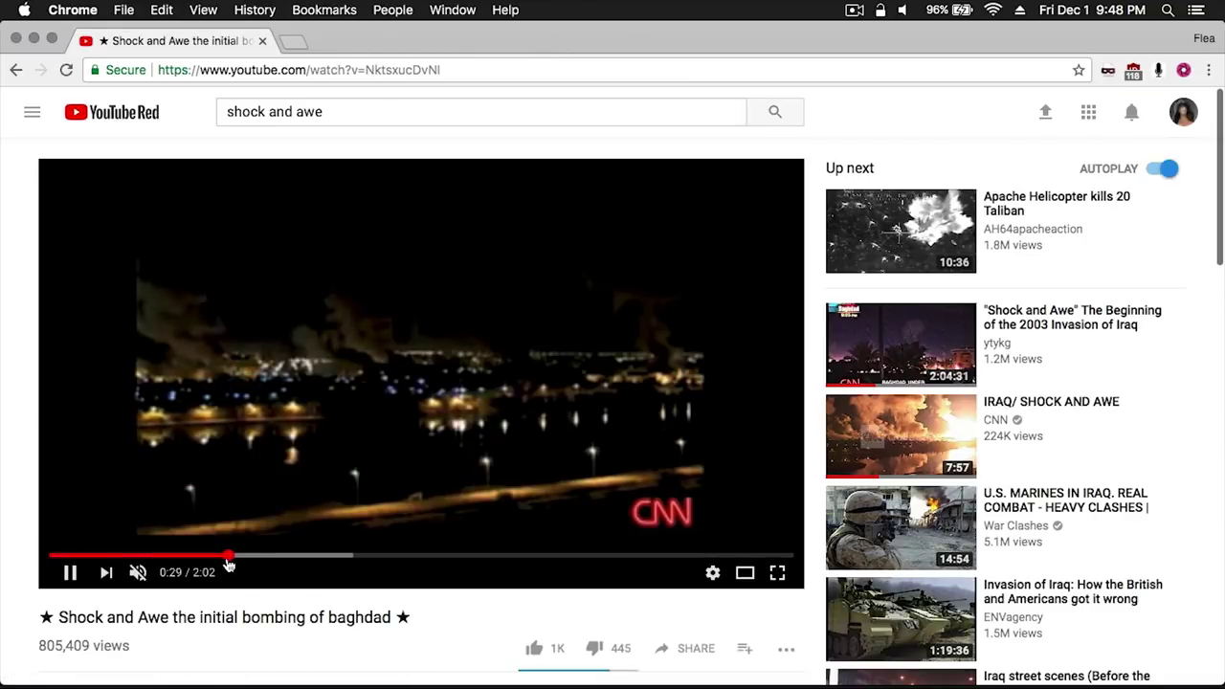
{"action": "key", "text": "Right"}
{"action": "key", "text": "Right"}
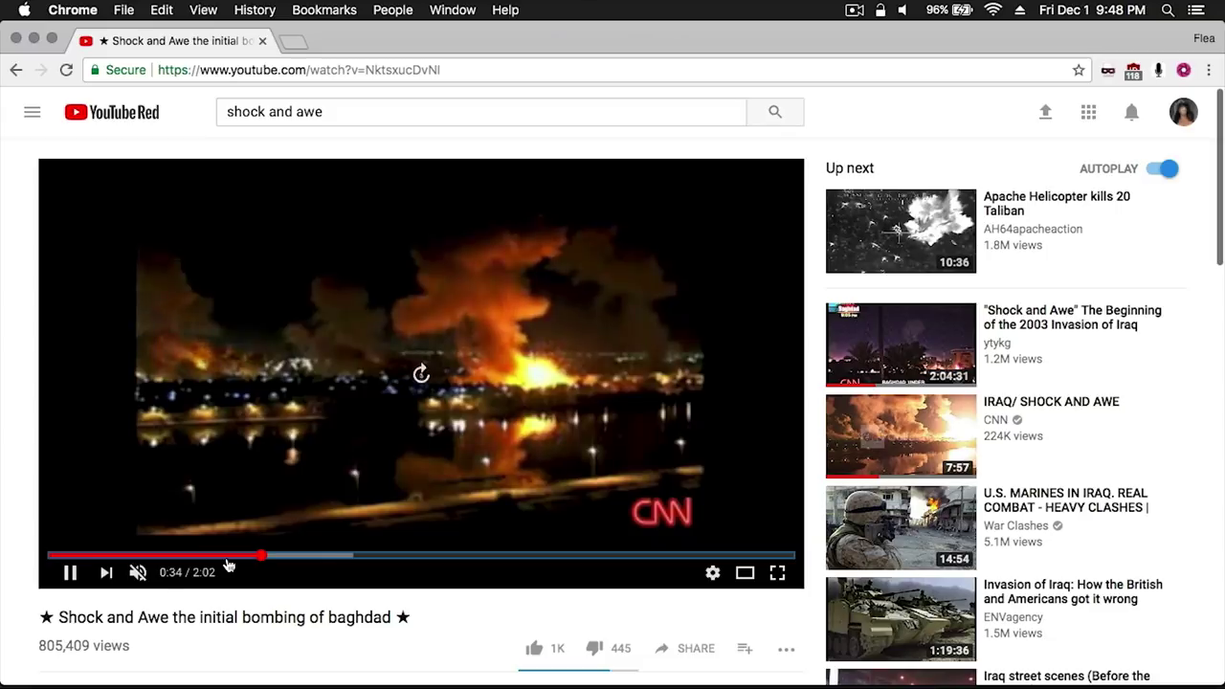
{"action": "key", "text": "Right"}
{"action": "key", "text": "Right"}
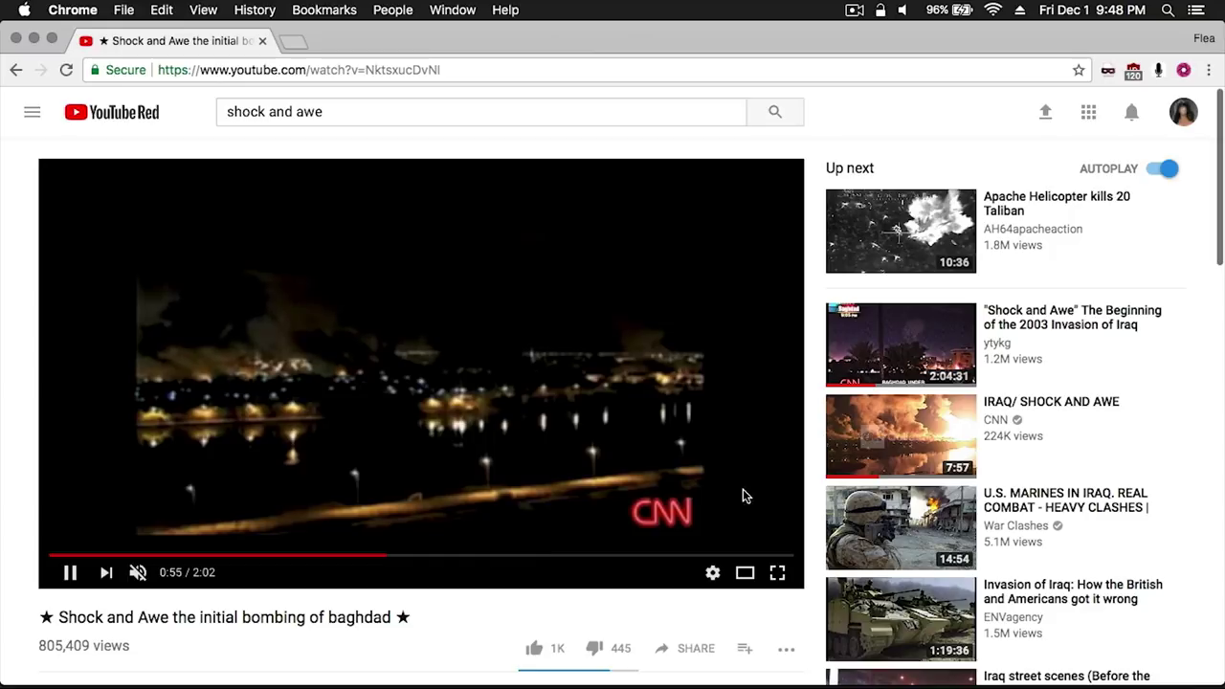
{"action": "left_click", "coordinate": [12, 70]}
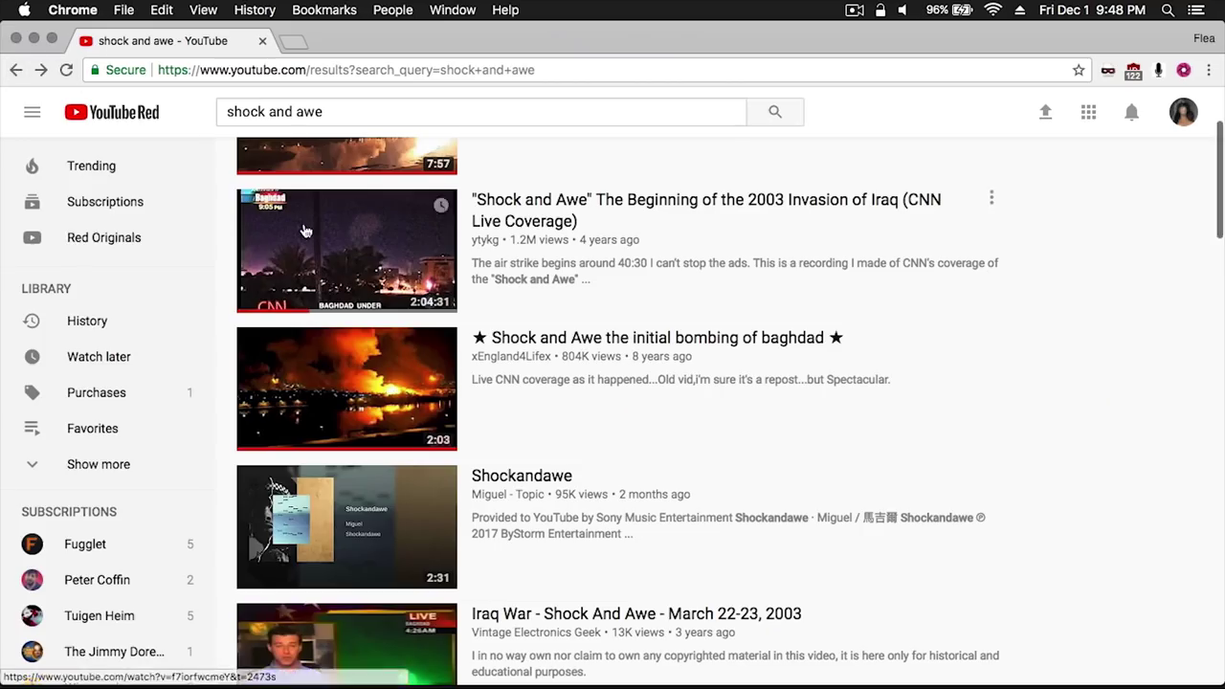
{"action": "scroll", "coordinate": [621, 276], "scroll_direction": "up", "scroll_amount": 3}
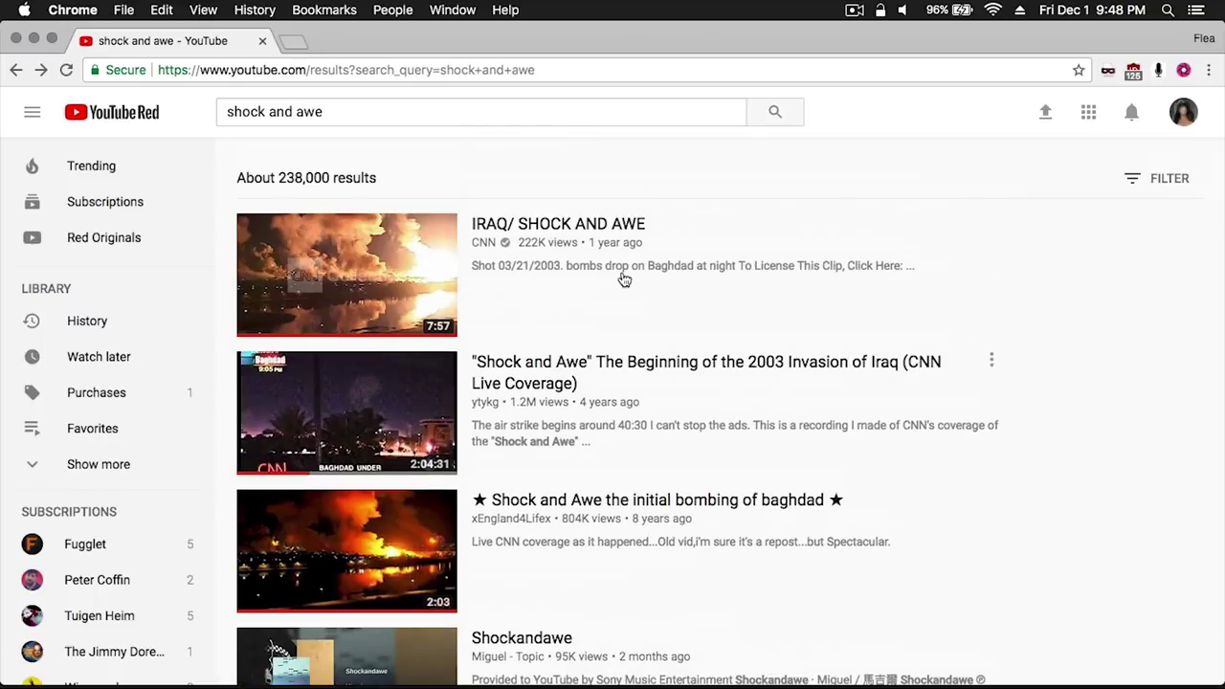
Play CNN's IRAQ/ SHOCK AND AWE video at 480p and scroll down to its description
{"action": "left_click", "coordinate": [335, 264]}
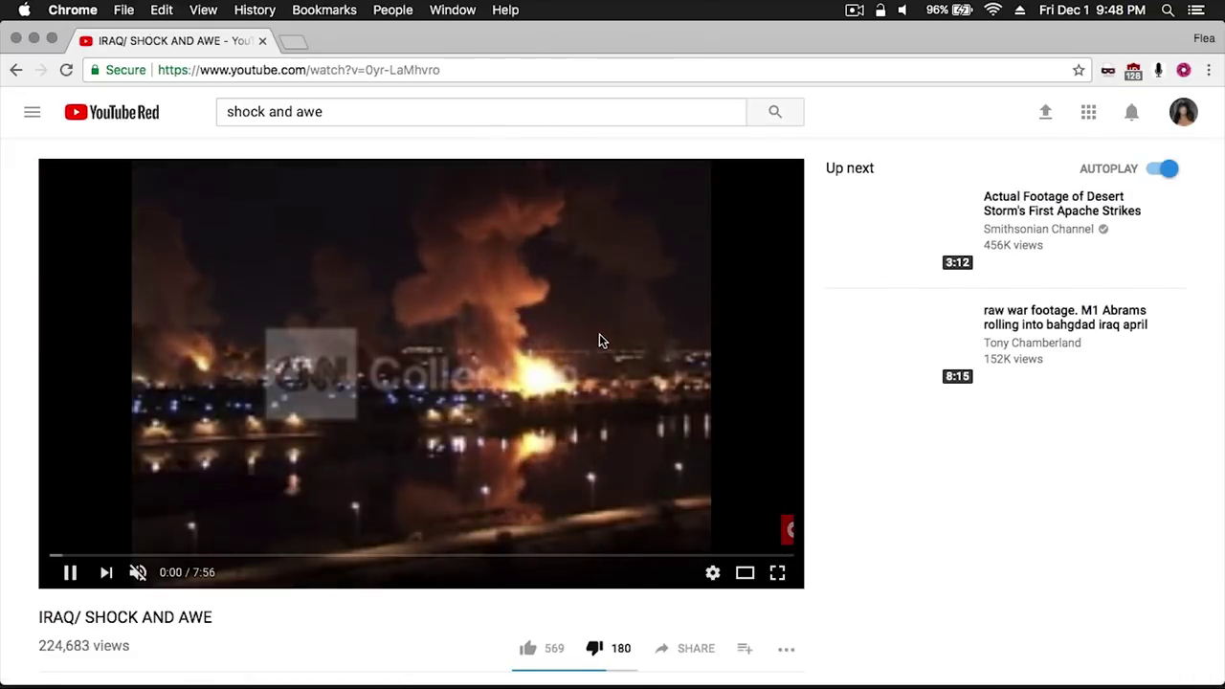
{"action": "left_click", "coordinate": [713, 572]}
{"action": "left_click", "coordinate": [727, 524]}
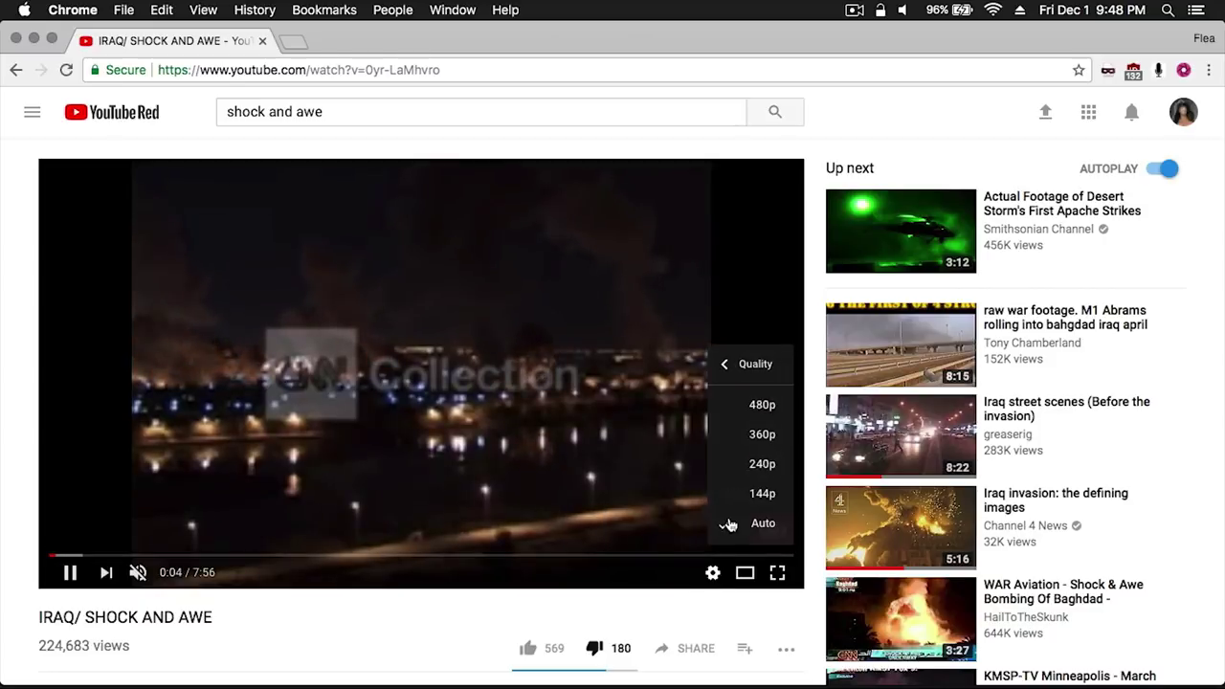
{"action": "left_click", "coordinate": [752, 409]}
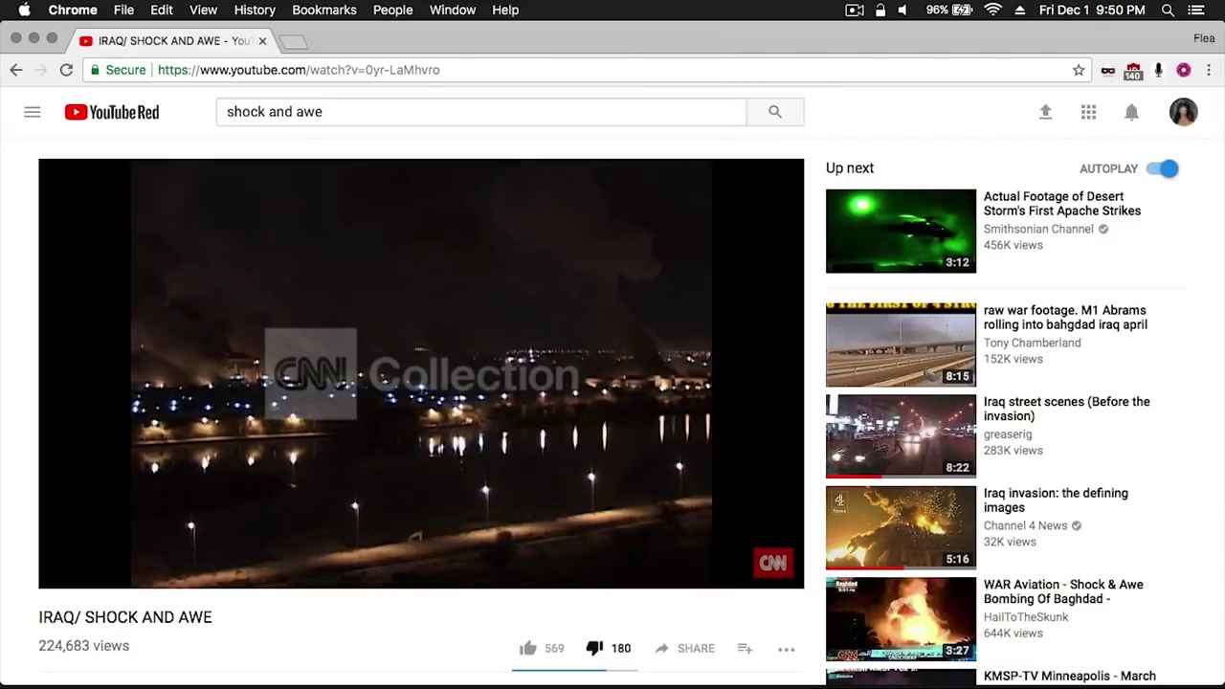
{"action": "scroll", "coordinate": [184, 439], "scroll_direction": "down", "scroll_amount": 3}
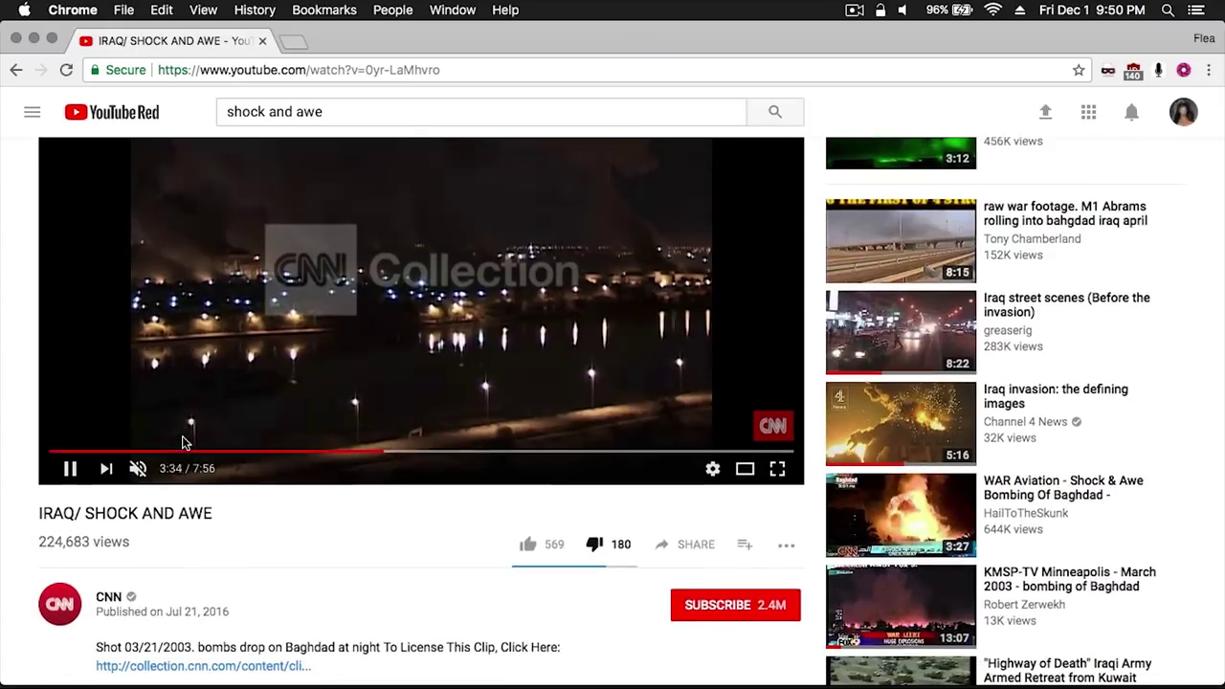
{"action": "scroll", "coordinate": [184, 438], "scroll_direction": "down", "scroll_amount": 2}
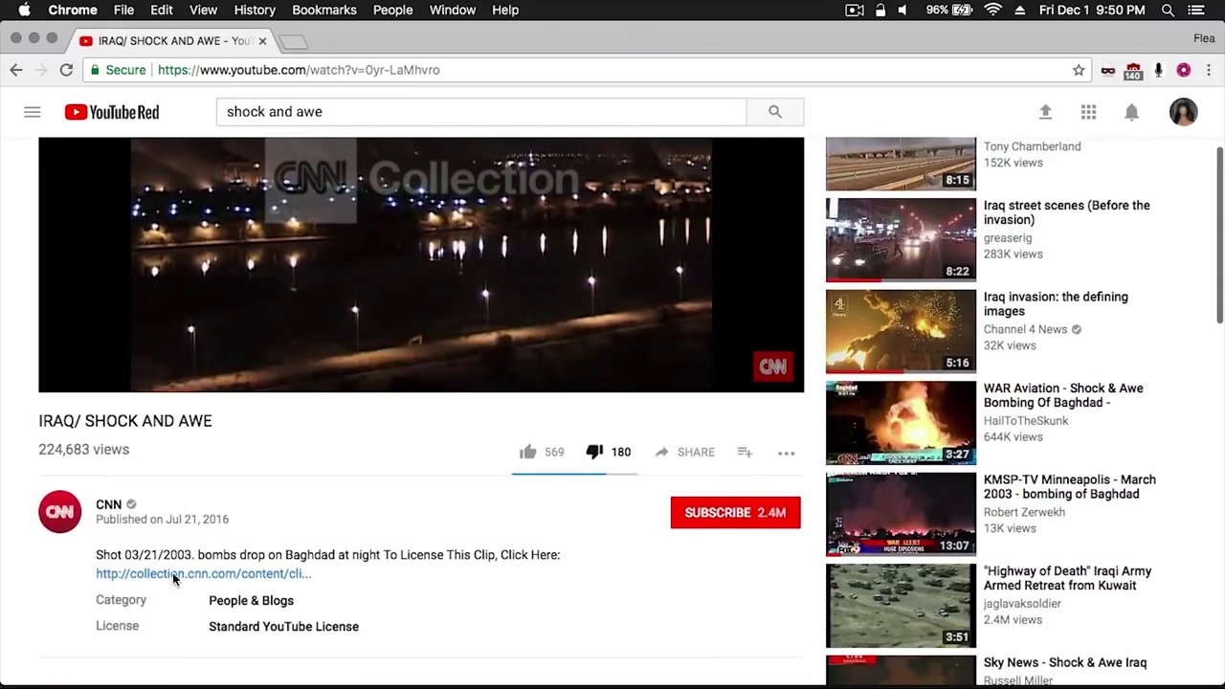
Open the clip's CNN Collection page and scroll down to the licensing form
{"action": "left_click", "coordinate": [173, 574]}
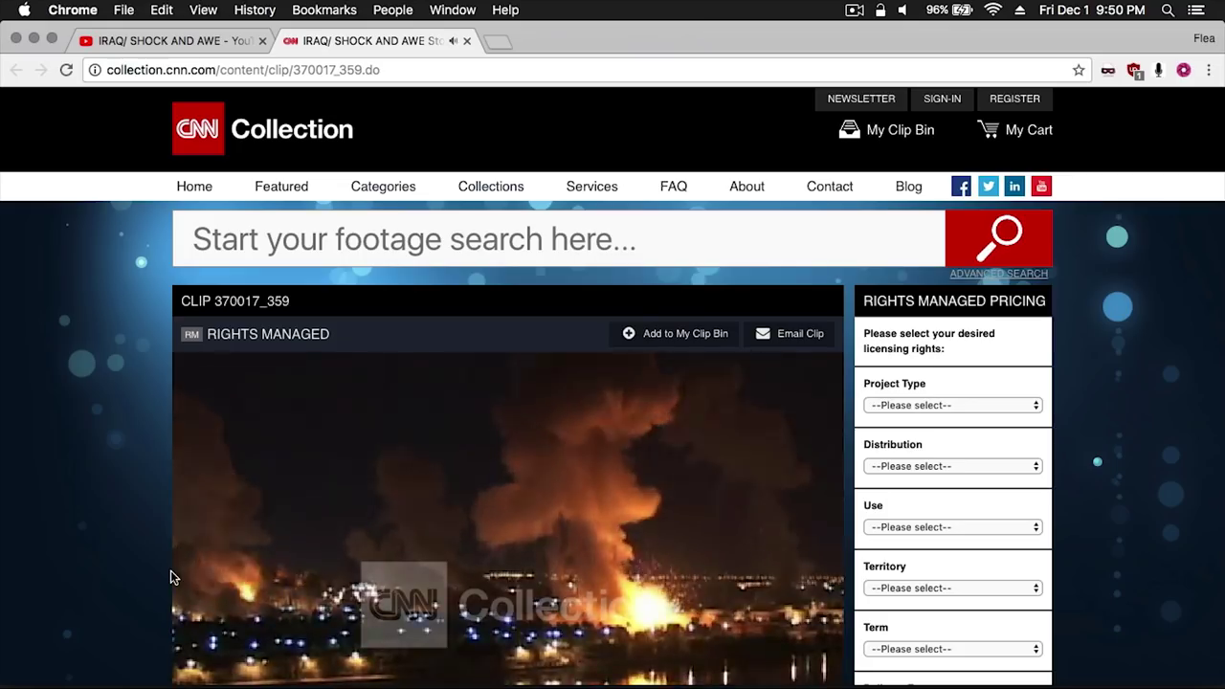
{"action": "scroll", "coordinate": [170, 570], "scroll_direction": "down", "scroll_amount": 1}
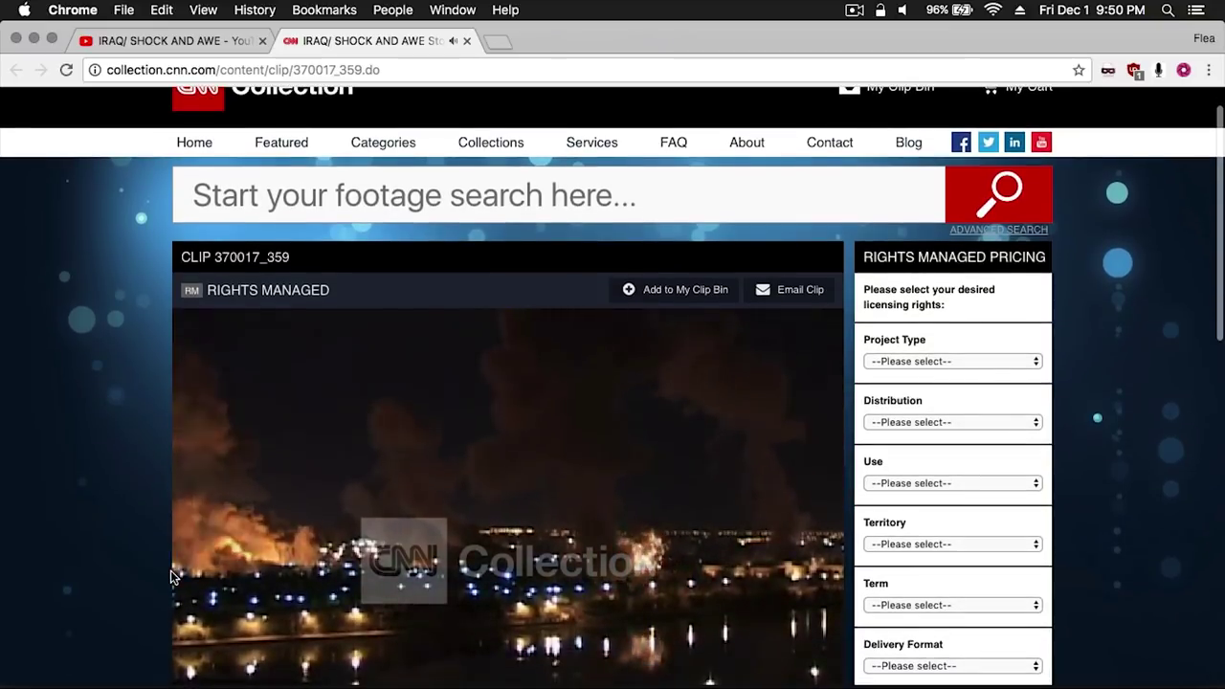
{"action": "scroll", "coordinate": [170, 571], "scroll_direction": "down", "scroll_amount": 1}
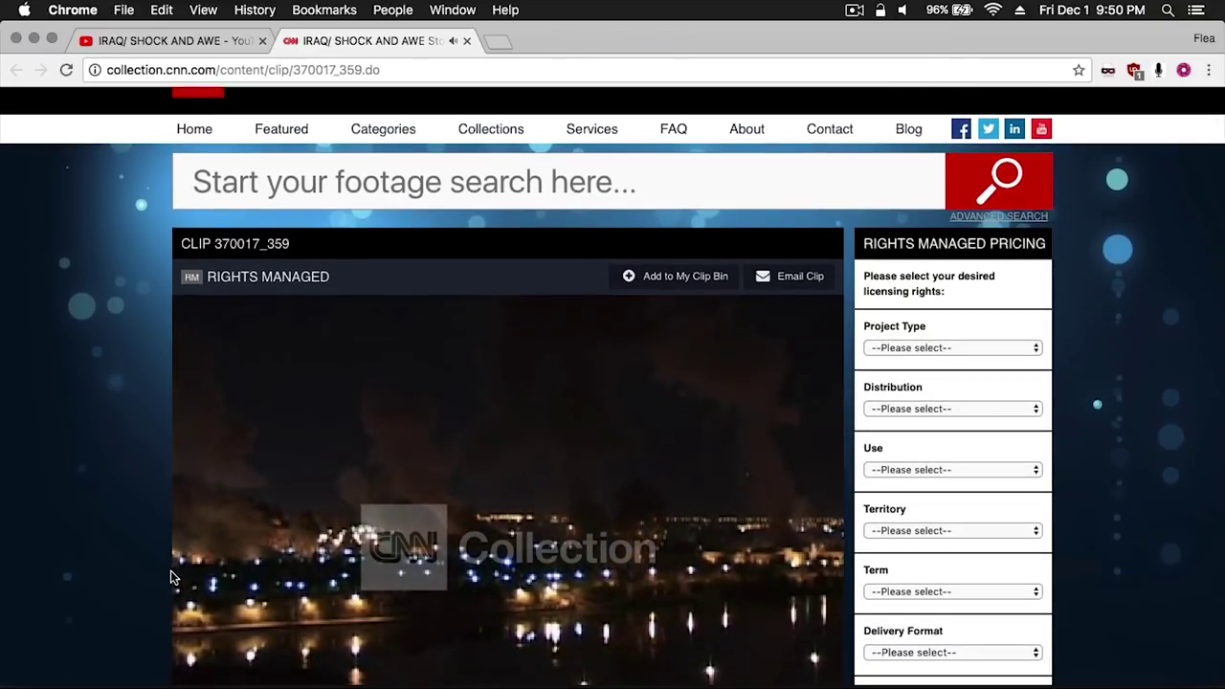
{"action": "scroll", "coordinate": [170, 570], "scroll_direction": "down", "scroll_amount": 3}
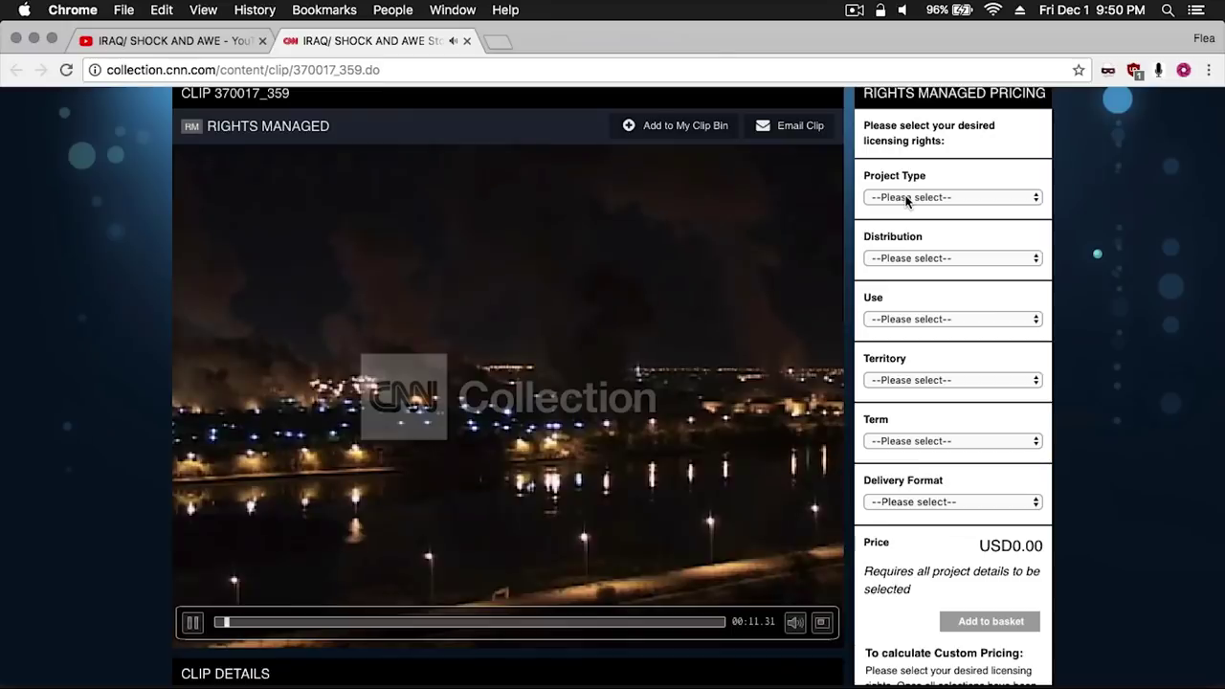
Set Project Type to Education, Distribution to All Media, Use to All Use, and Territory to National
{"action": "left_click", "coordinate": [906, 198]}
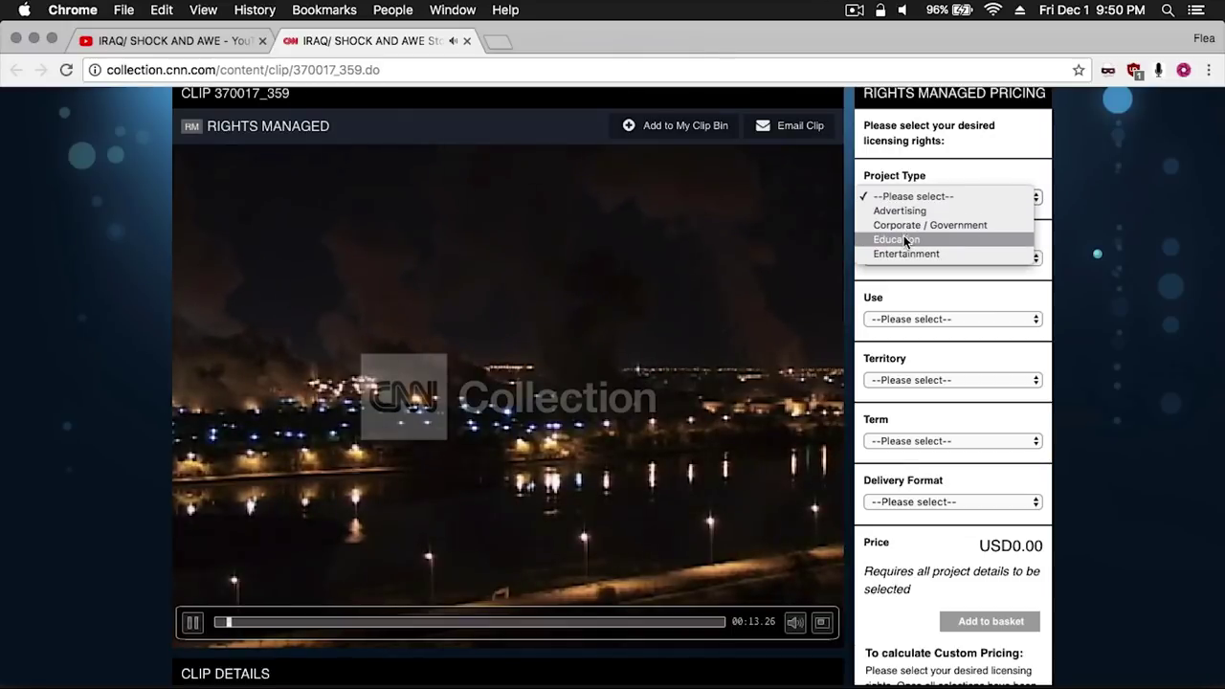
{"action": "left_click", "coordinate": [902, 239]}
{"action": "left_click", "coordinate": [904, 258]}
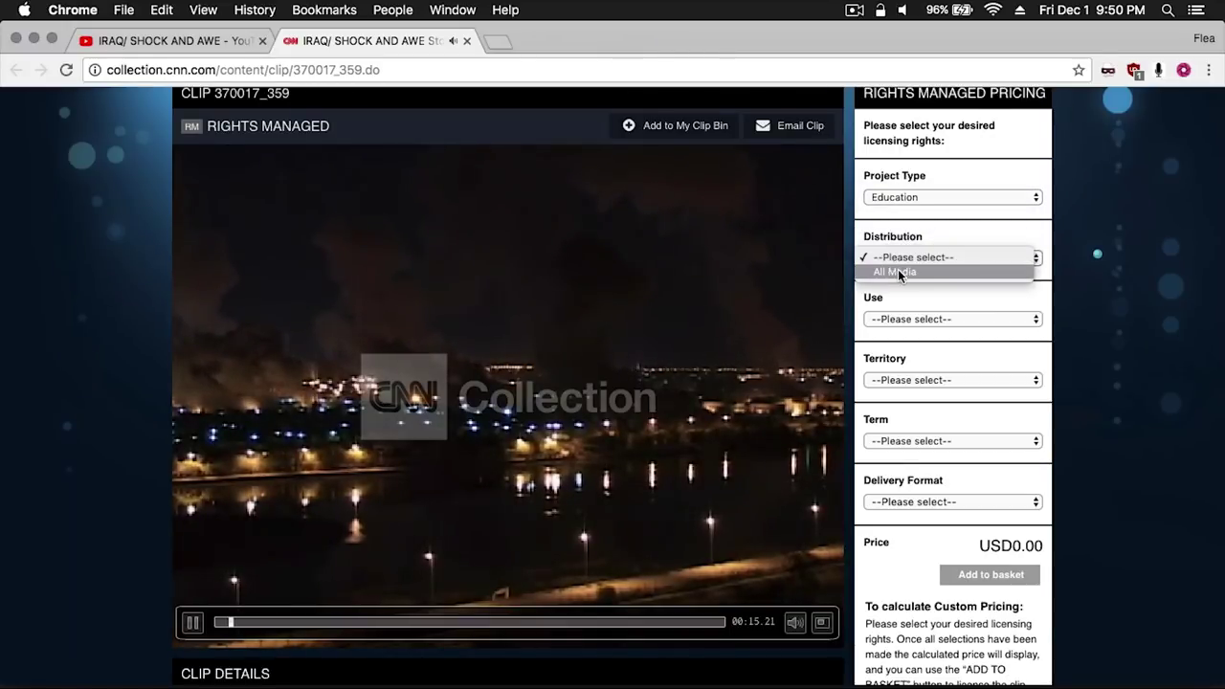
{"action": "left_click", "coordinate": [890, 309]}
{"action": "left_click", "coordinate": [889, 316]}
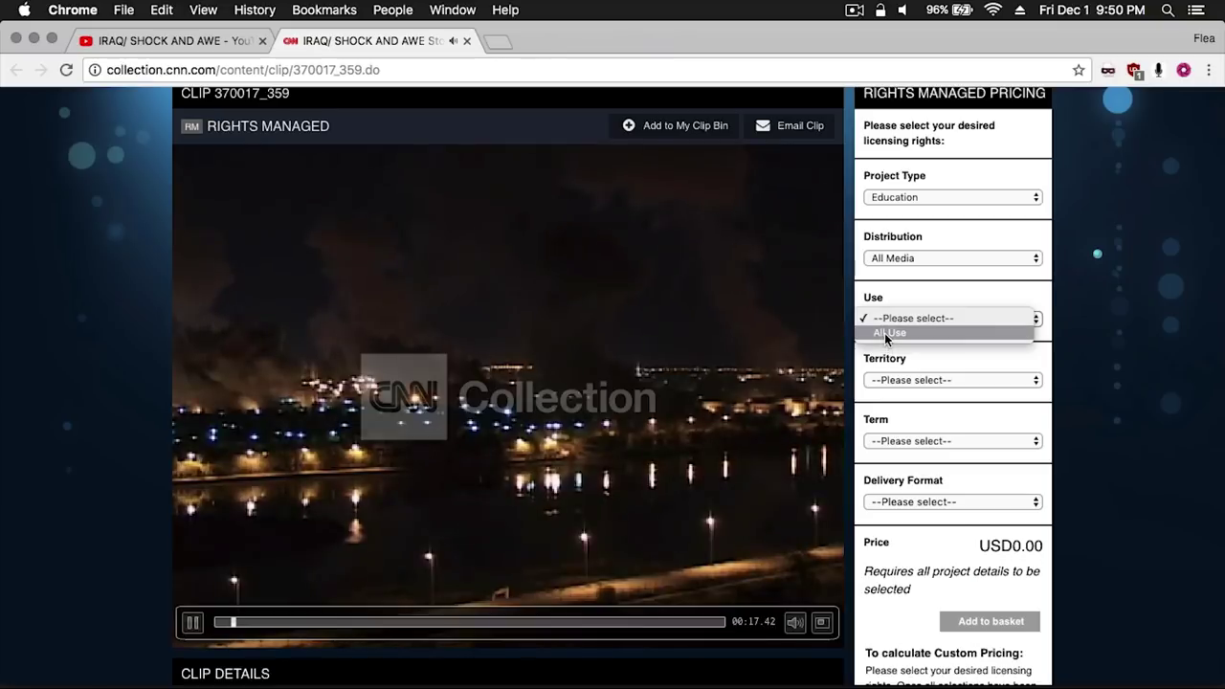
{"action": "left_click", "coordinate": [884, 333]}
{"action": "left_click", "coordinate": [890, 379]}
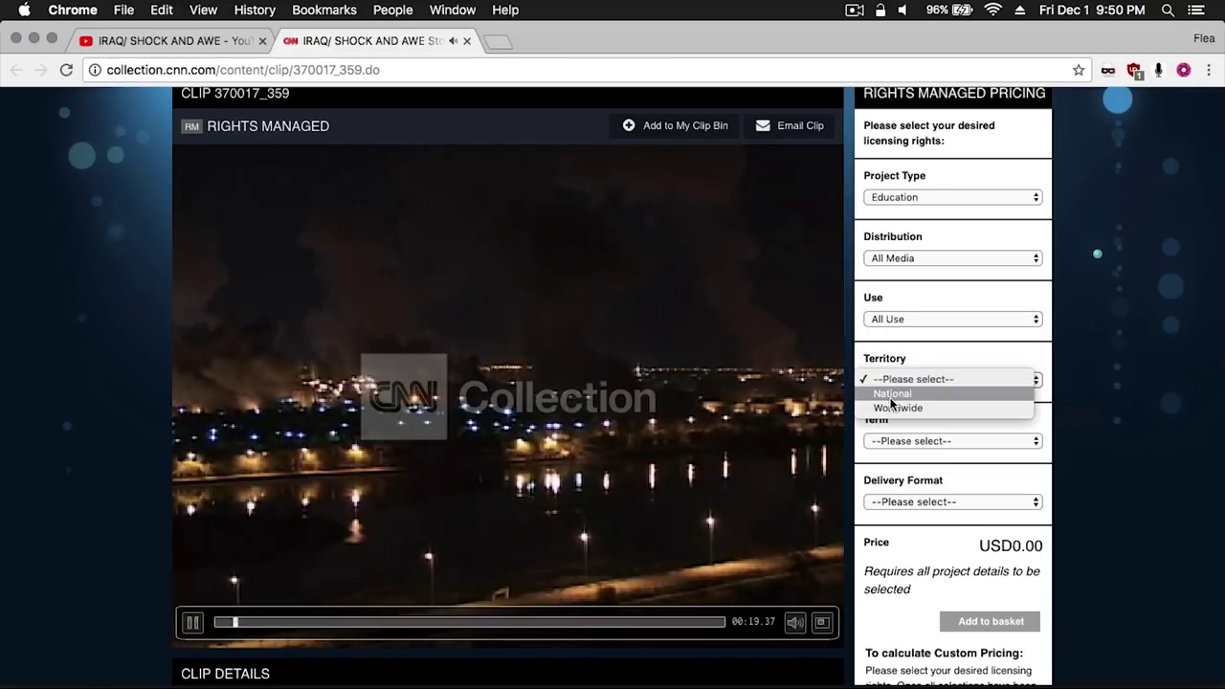
{"action": "left_click", "coordinate": [890, 393]}
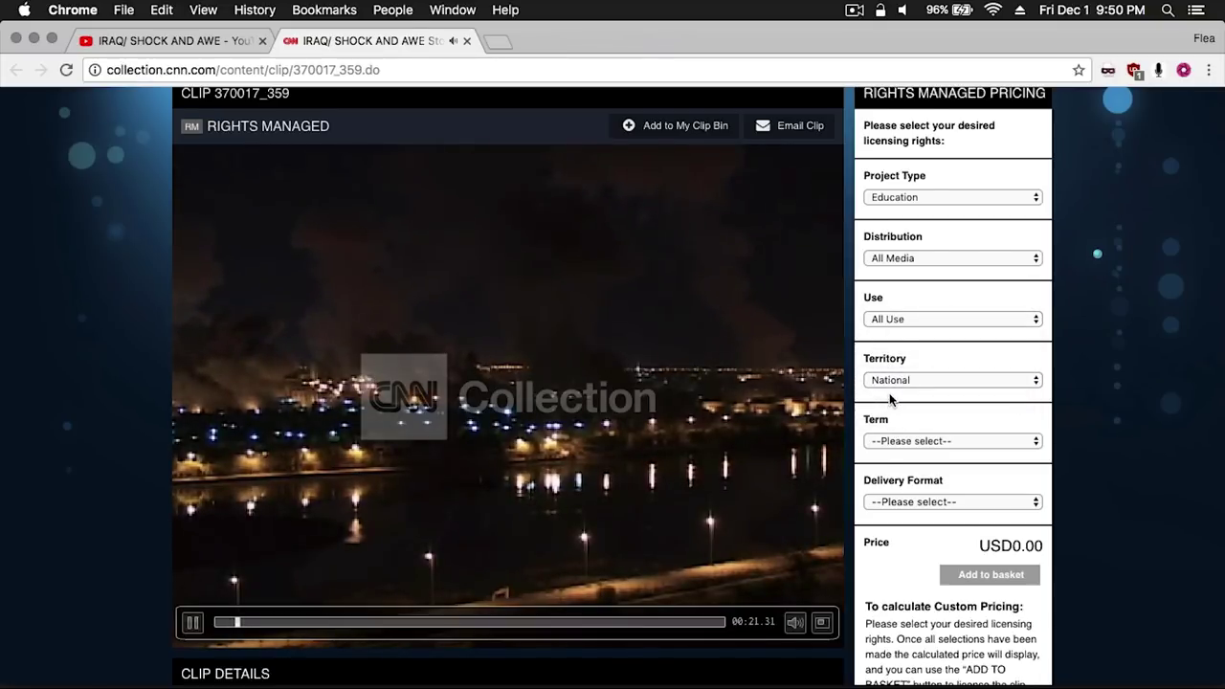
Set the licence Term to Up To 3 Years and Delivery Format to Flash [480x360]
{"action": "scroll", "coordinate": [1020, 360], "scroll_direction": "down", "scroll_amount": 3}
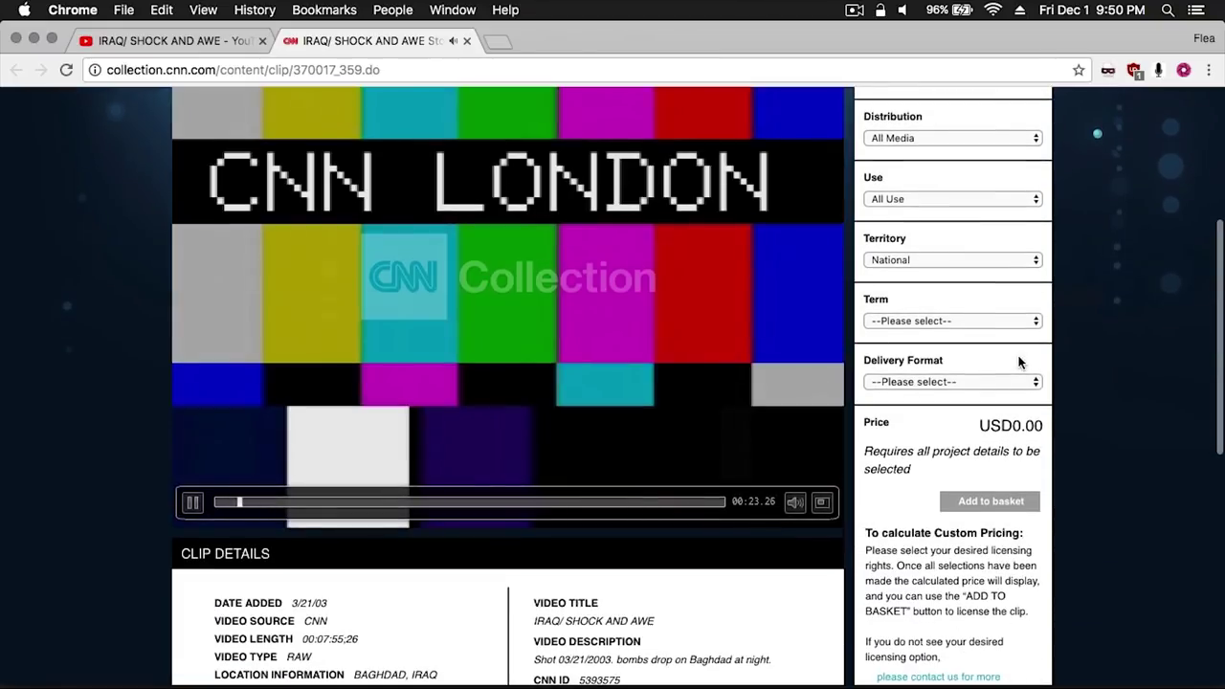
{"action": "left_click", "coordinate": [959, 320]}
{"action": "left_click", "coordinate": [957, 328]}
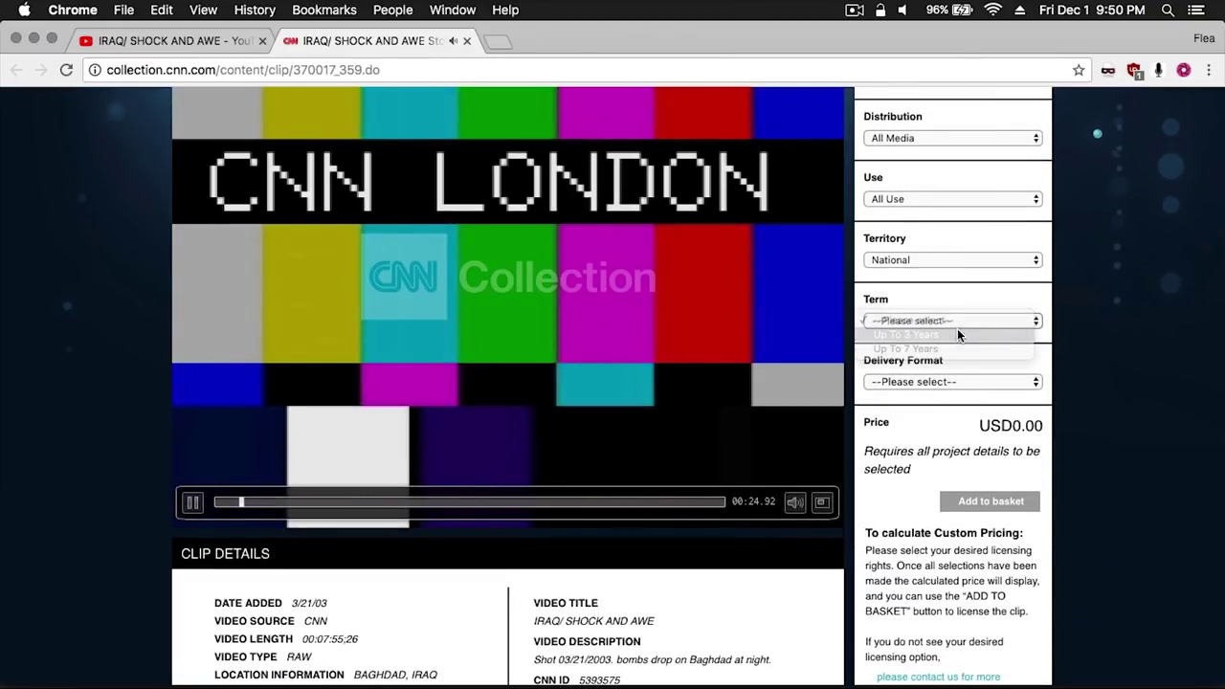
{"action": "left_click", "coordinate": [914, 381]}
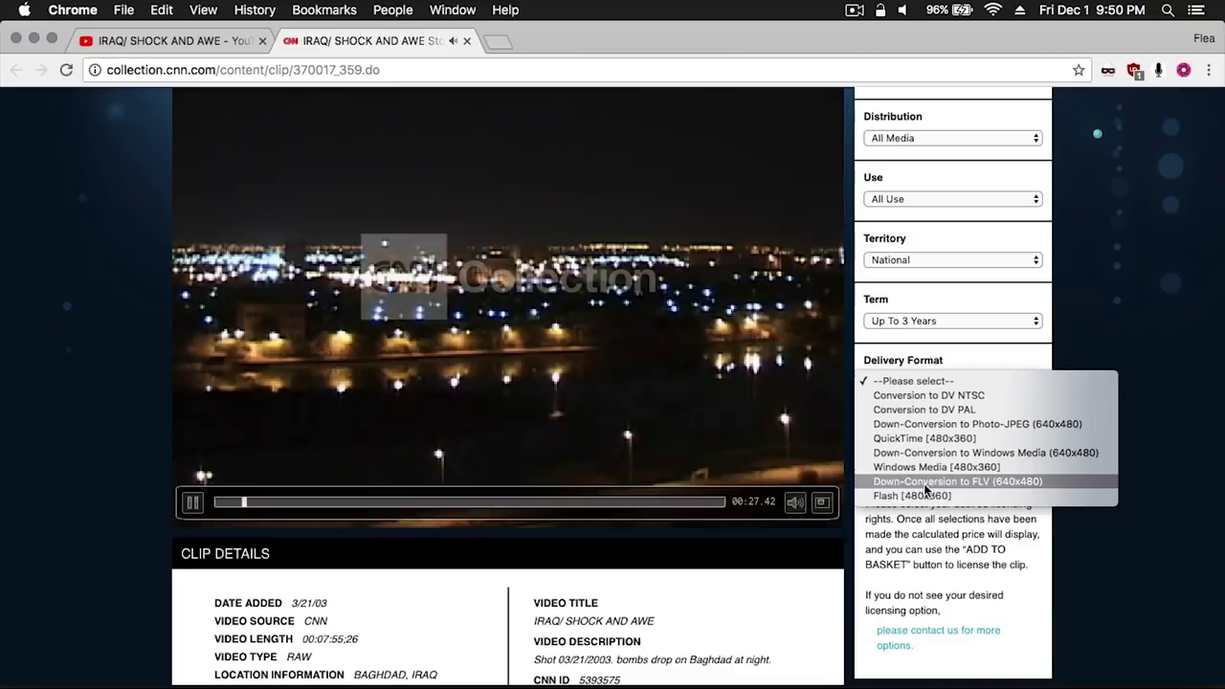
{"action": "left_click", "coordinate": [924, 494]}
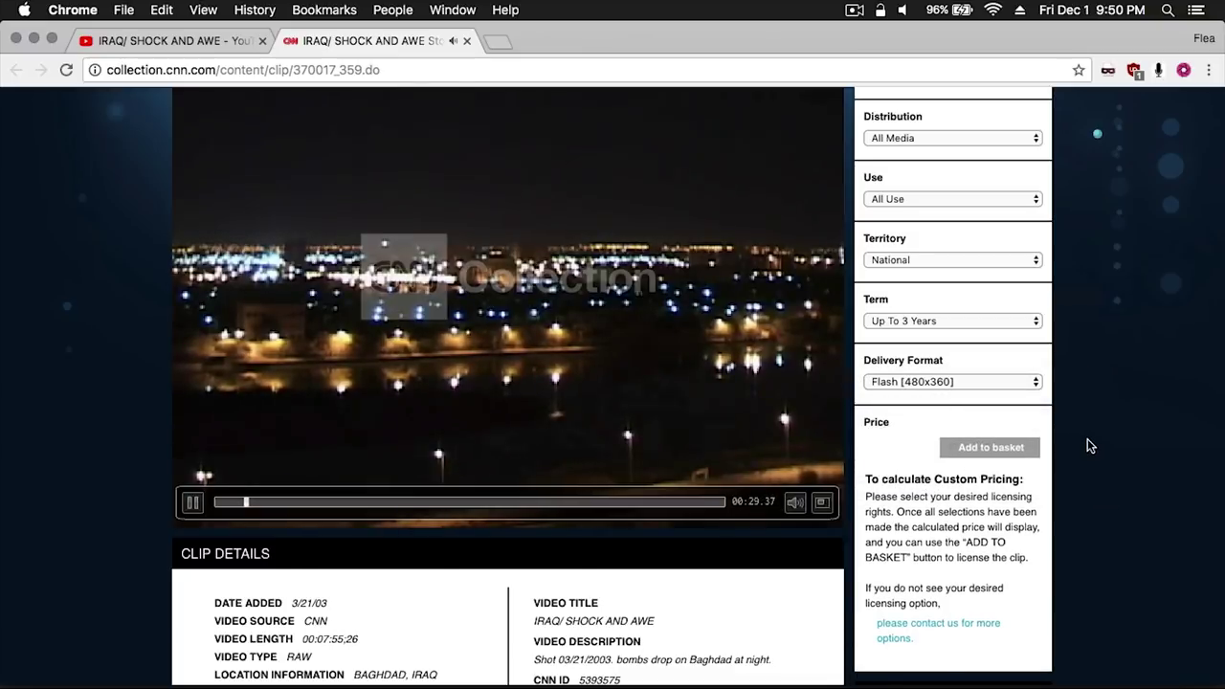
Select the USD979.00 price and scroll up and down through the page
{"action": "left_click_drag", "start_coordinate": [993, 425], "coordinate": [1043, 426]}
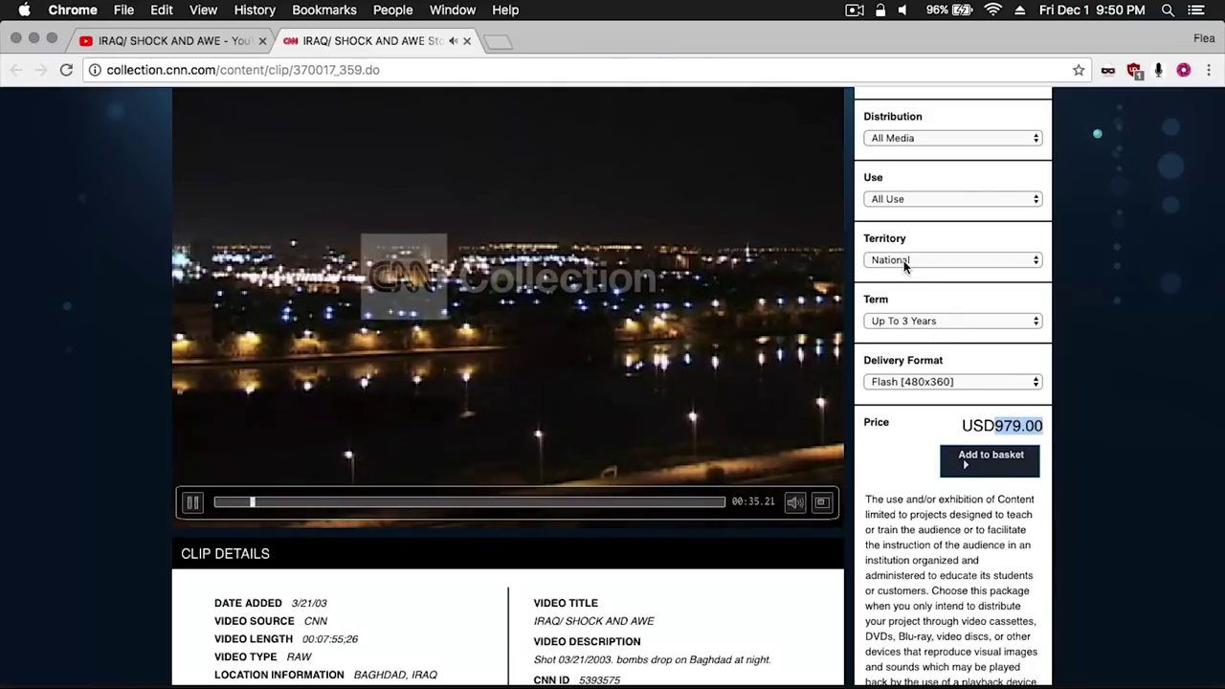
{"action": "scroll", "coordinate": [1107, 280], "scroll_direction": "up", "scroll_amount": 3}
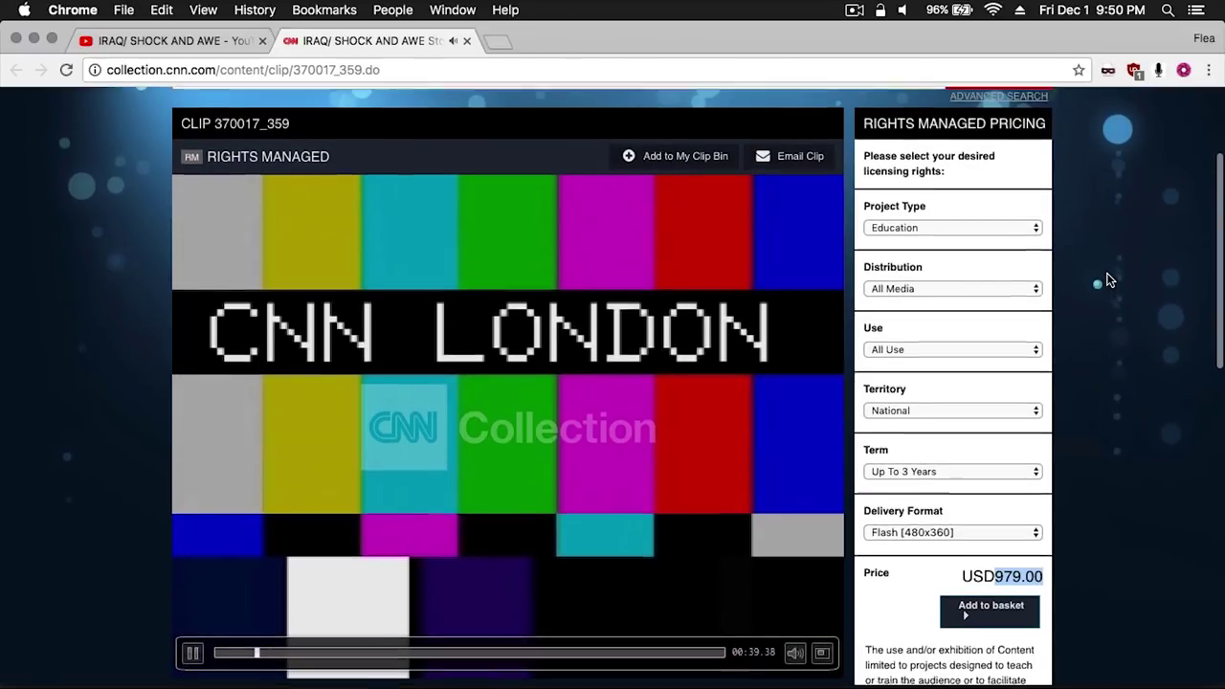
{"action": "scroll", "coordinate": [1107, 279], "scroll_direction": "up", "scroll_amount": 2}
{"action": "scroll", "coordinate": [1107, 279], "scroll_direction": "up", "scroll_amount": 2}
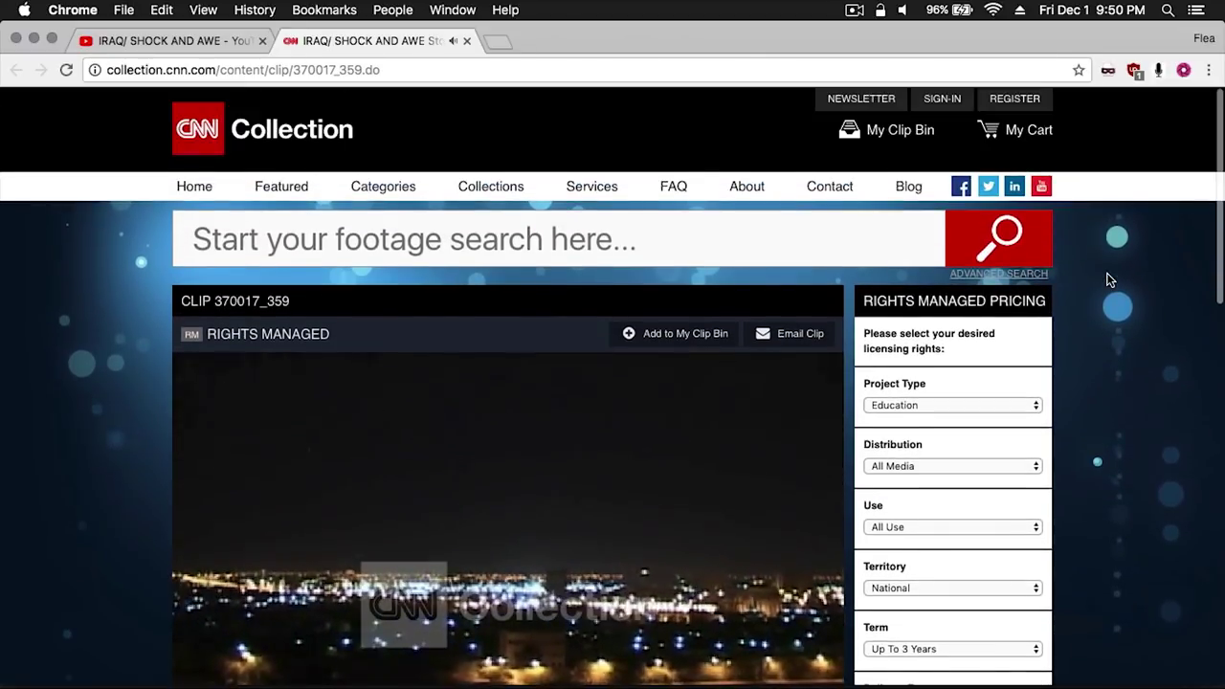
{"action": "scroll", "coordinate": [1107, 279], "scroll_direction": "down", "scroll_amount": 3}
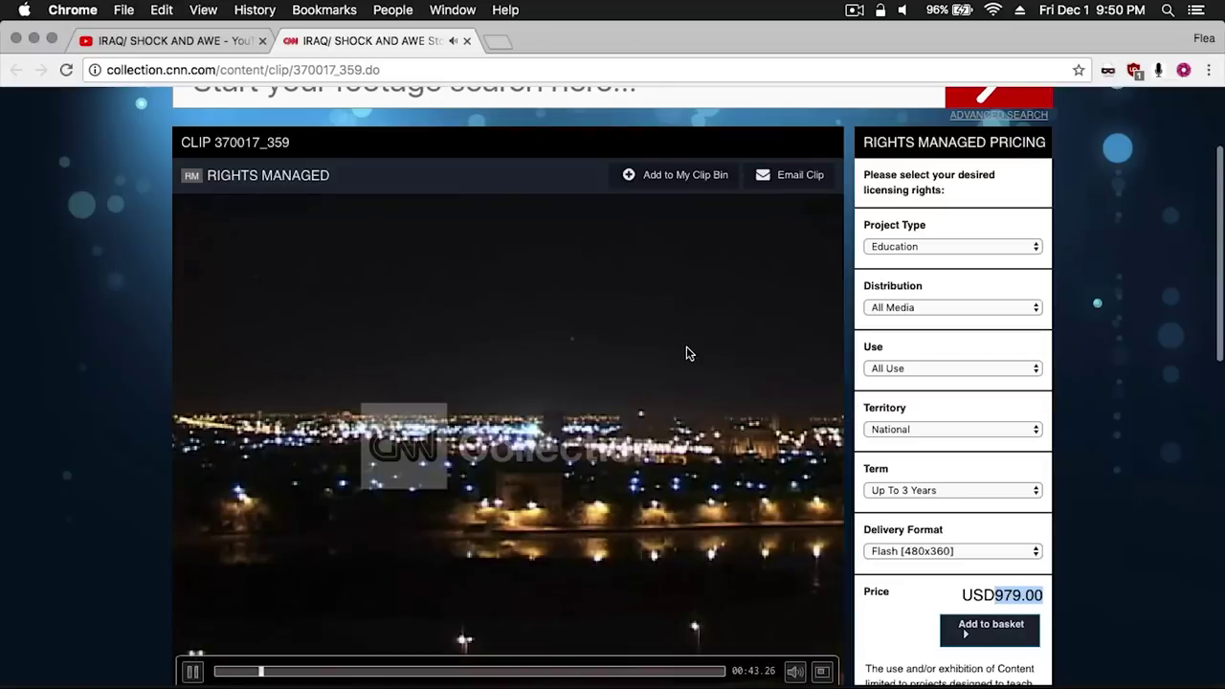
{"action": "scroll", "coordinate": [685, 353], "scroll_direction": "down", "scroll_amount": 3}
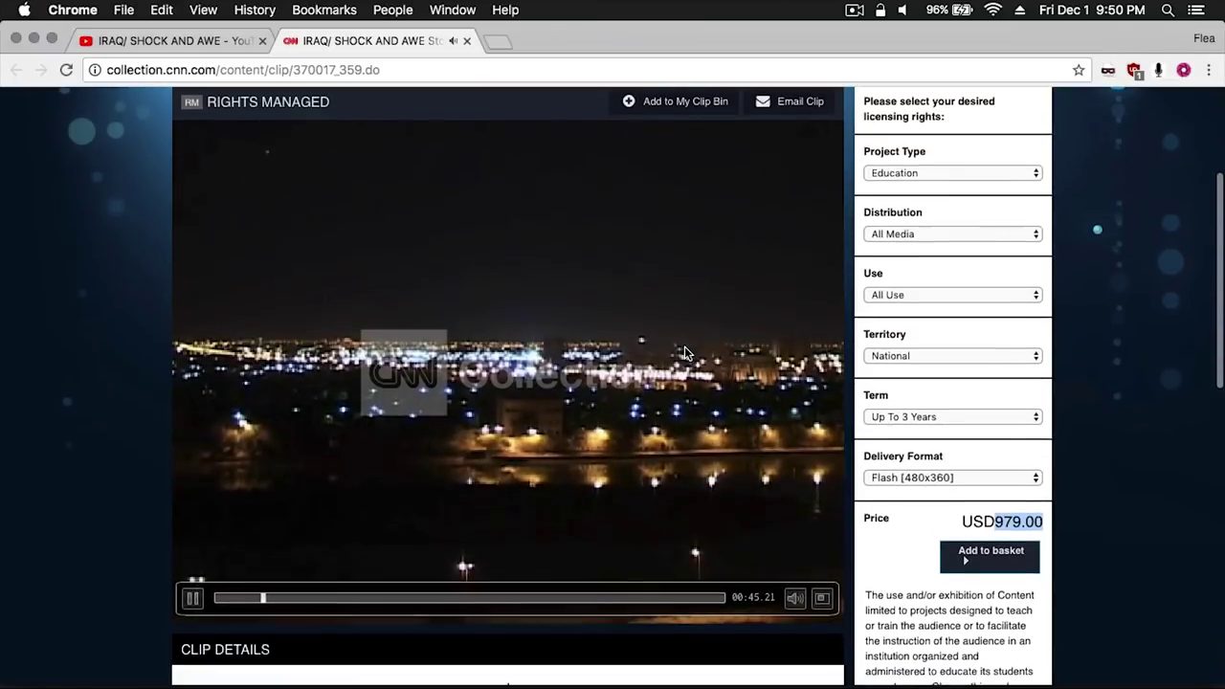
{"action": "scroll", "coordinate": [684, 353], "scroll_direction": "down", "scroll_amount": 5}
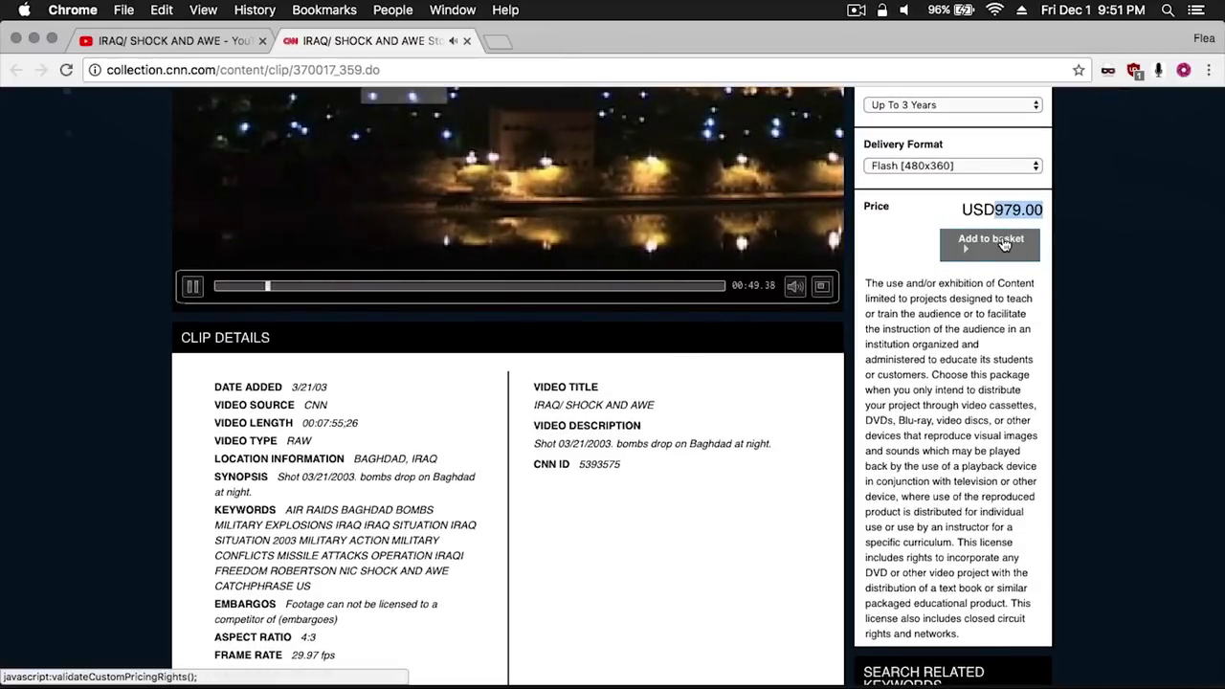
Read through the licence text, then go back to the CNN clip page
{"action": "left_click", "coordinate": [892, 292]}
{"action": "left_click_drag", "start_coordinate": [893, 293], "coordinate": [915, 567]}
{"action": "scroll", "coordinate": [920, 606], "scroll_direction": "down", "scroll_amount": 5}
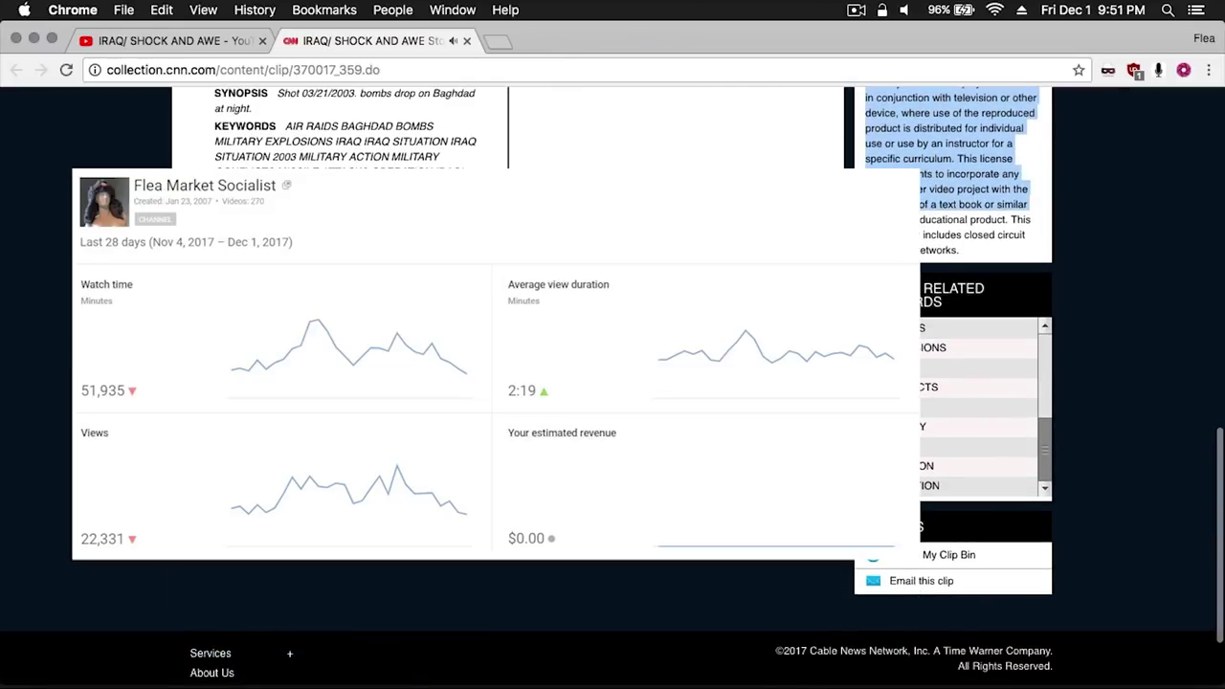
{"action": "scroll", "coordinate": [920, 605], "scroll_direction": "up", "scroll_amount": 5}
{"action": "scroll", "coordinate": [947, 574], "scroll_direction": "up", "scroll_amount": 2}
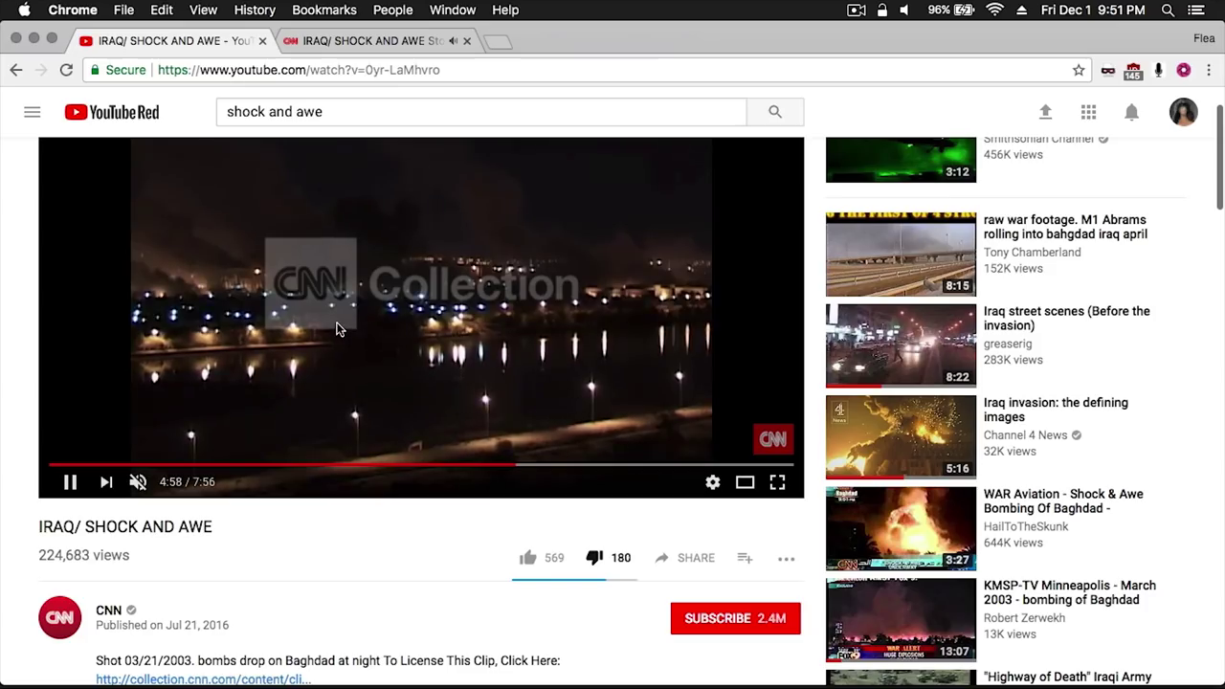
{"action": "key", "text": "ctrl+Tab"}
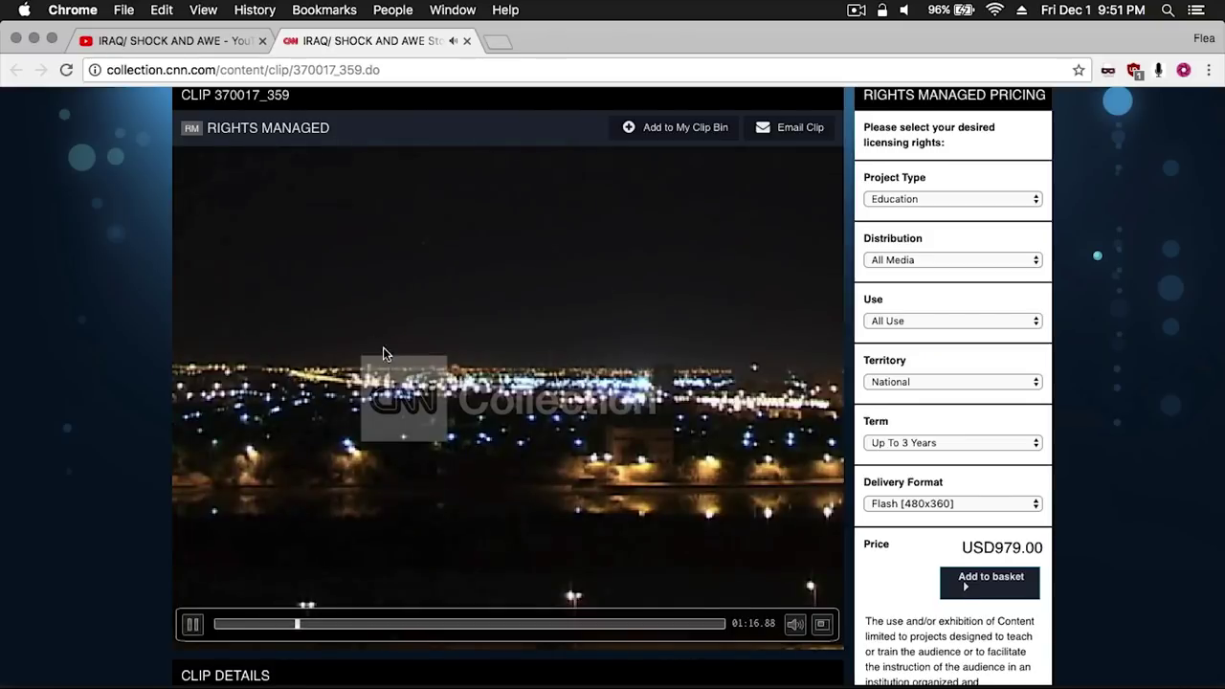
{"action": "scroll", "coordinate": [383, 350], "scroll_direction": "down", "scroll_amount": 1}
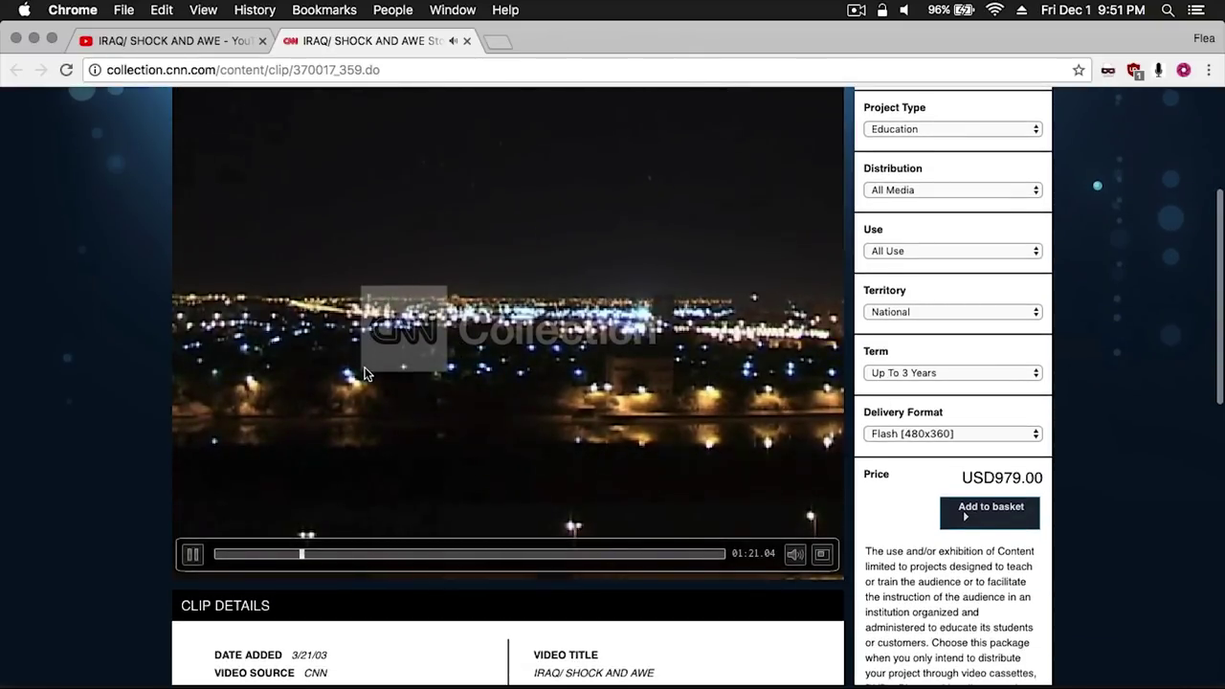
Open DevTools, pick the video player's object element, and copy its etc/TePlayer.swf data path
{"action": "right_click", "coordinate": [345, 207]}
{"action": "right_click", "coordinate": [46, 226]}
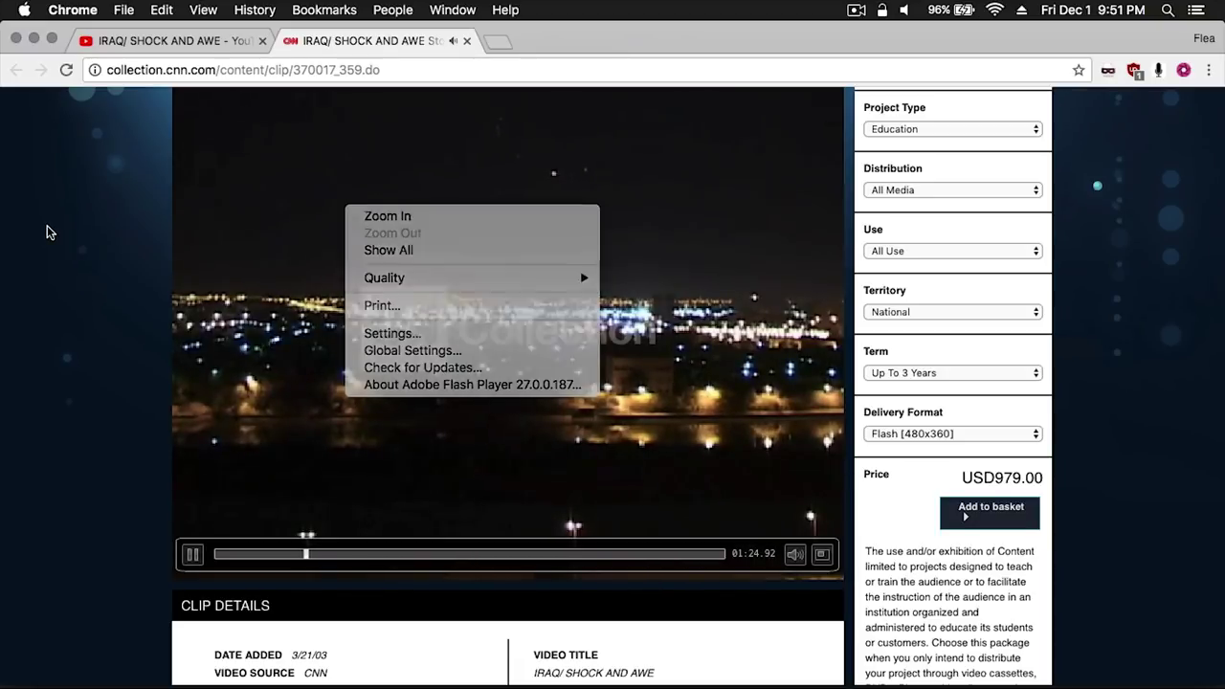
{"action": "left_click", "coordinate": [84, 442]}
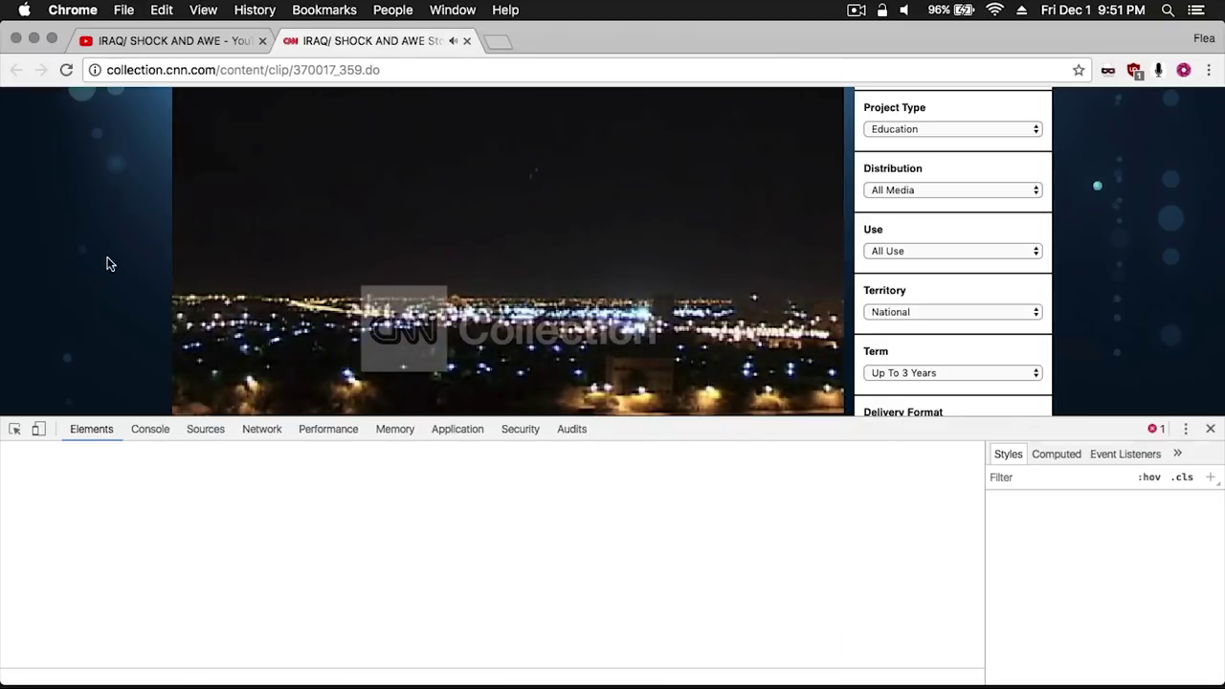
{"action": "left_click", "coordinate": [16, 427]}
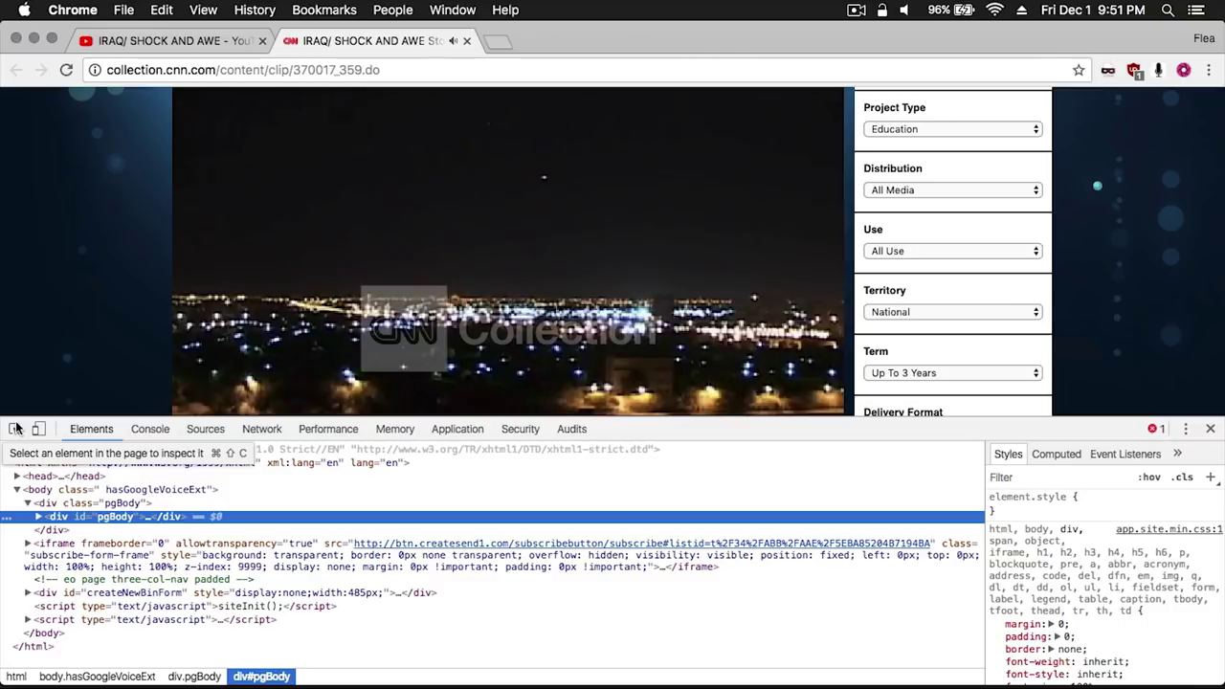
{"action": "left_click", "coordinate": [15, 427]}
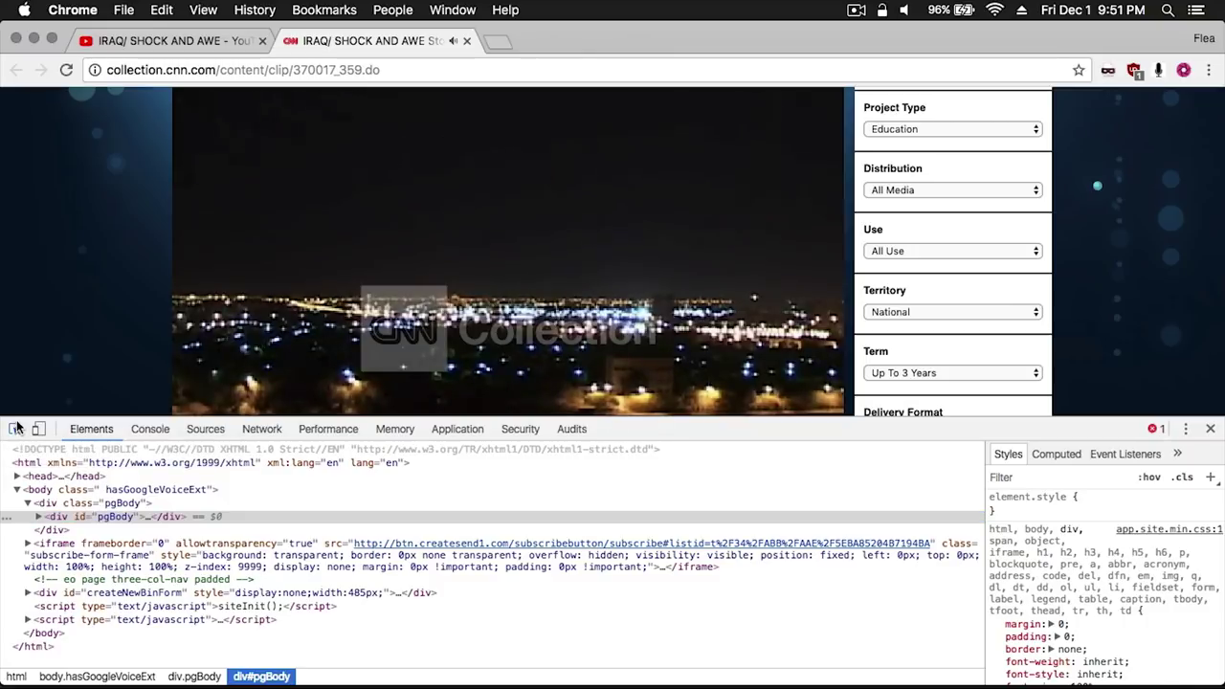
{"action": "left_click", "coordinate": [232, 257]}
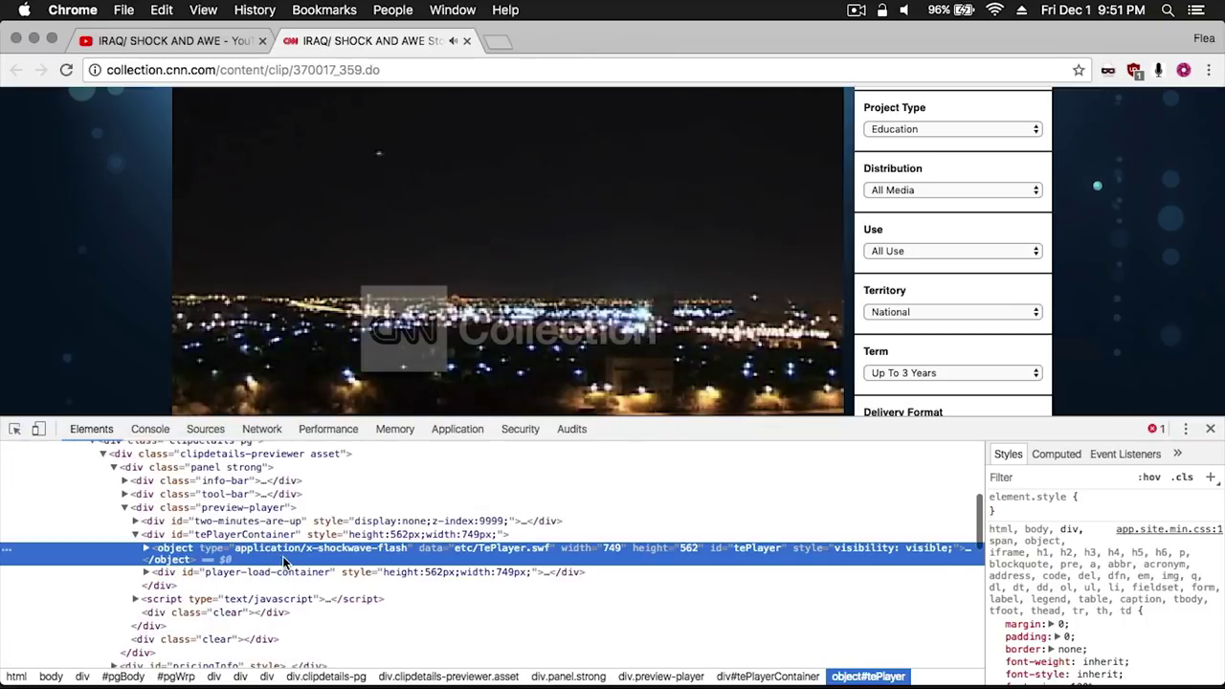
{"action": "left_click", "coordinate": [390, 553]}
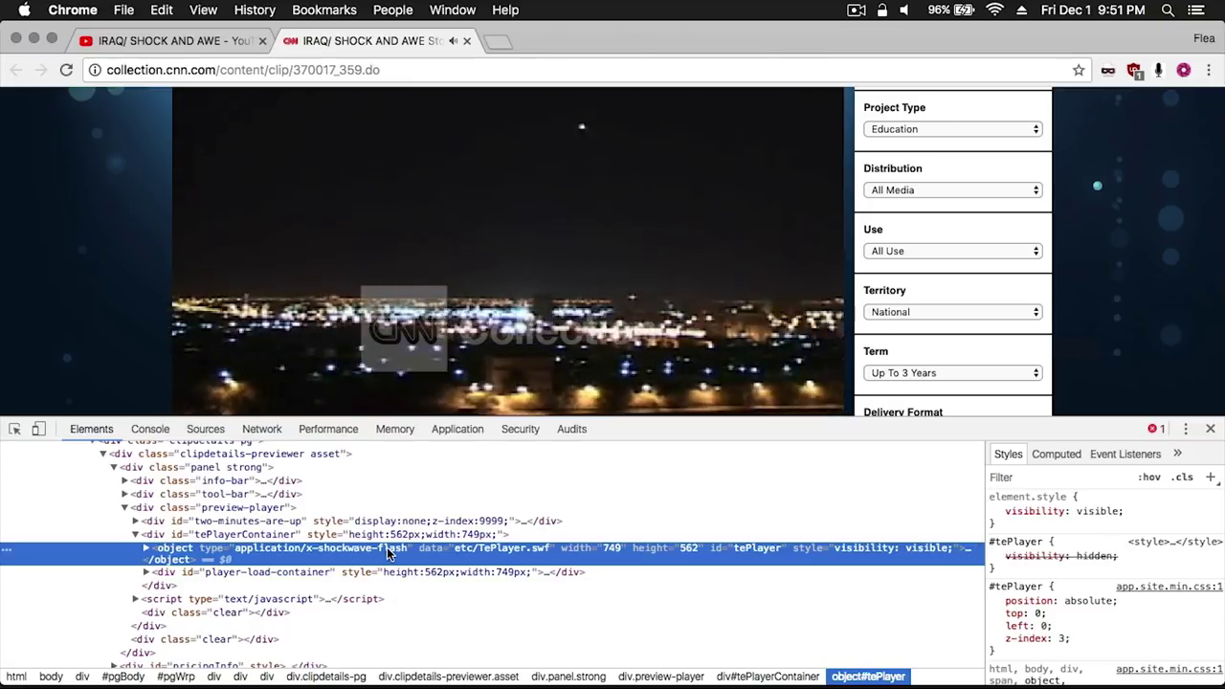
{"action": "double_click", "coordinate": [486, 548]}
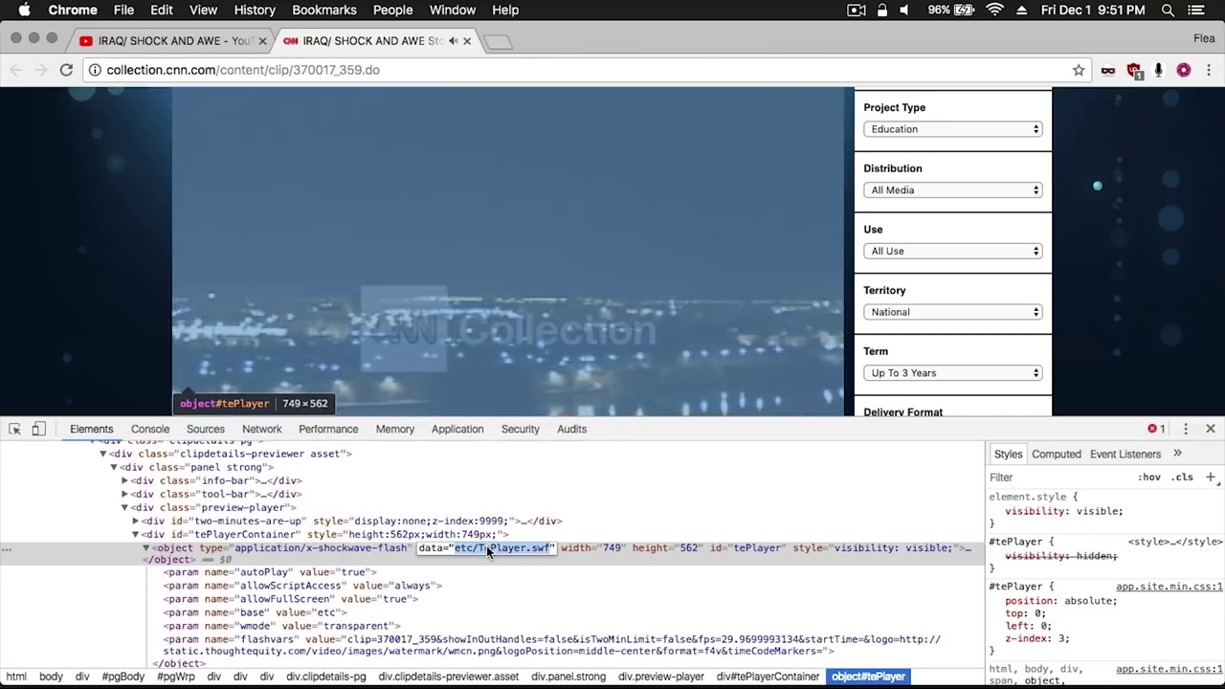
{"action": "key", "text": "super+c"}
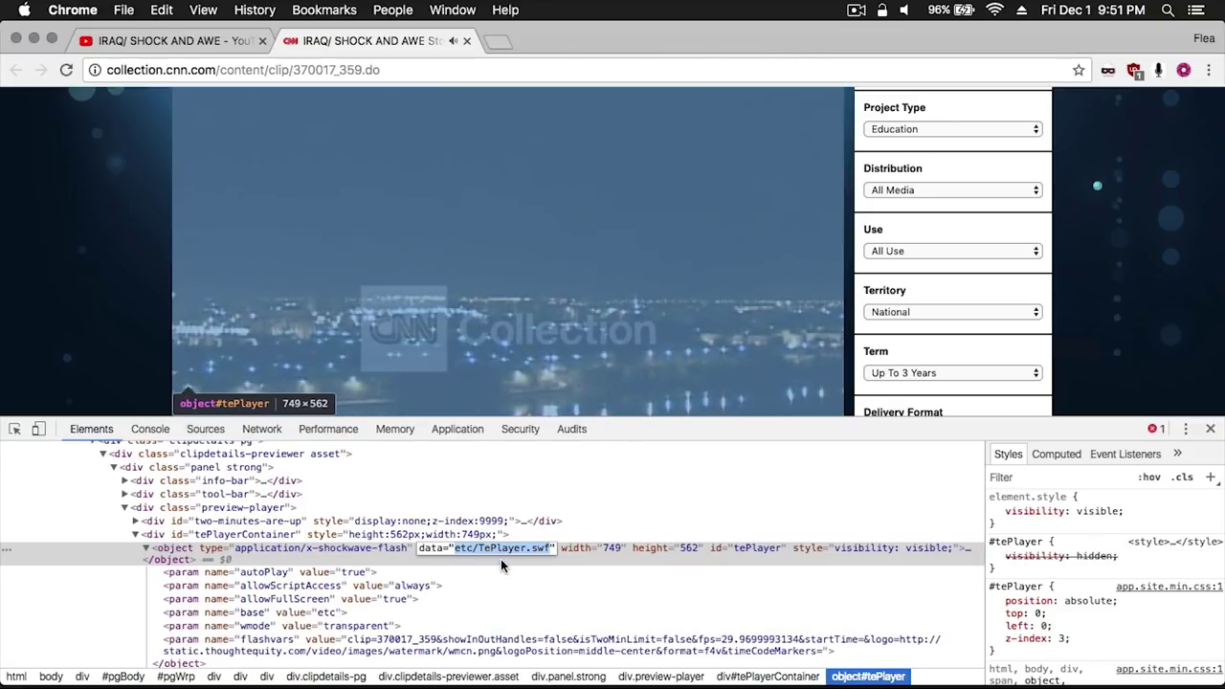
{"action": "key", "text": "super+Tab"}
{"action": "key", "text": "super+v"}
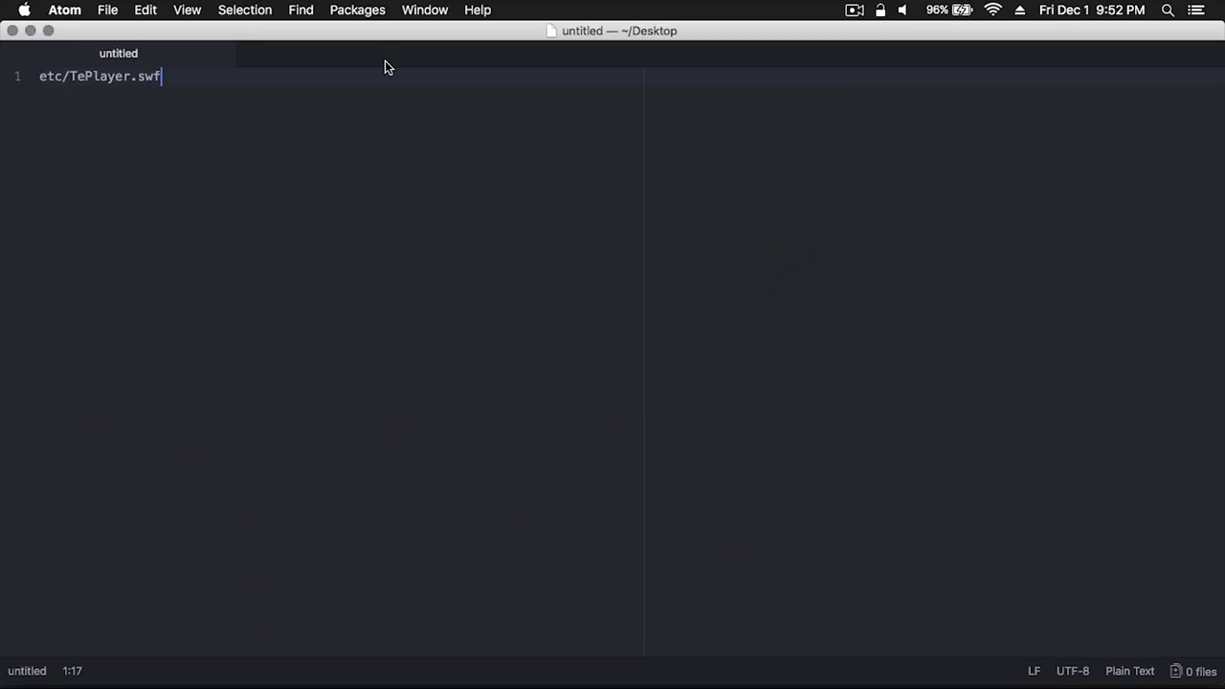
{"action": "key", "text": "Return"}
{"action": "left_click_drag", "start_coordinate": [268, 70], "coordinate": [105, 70]}
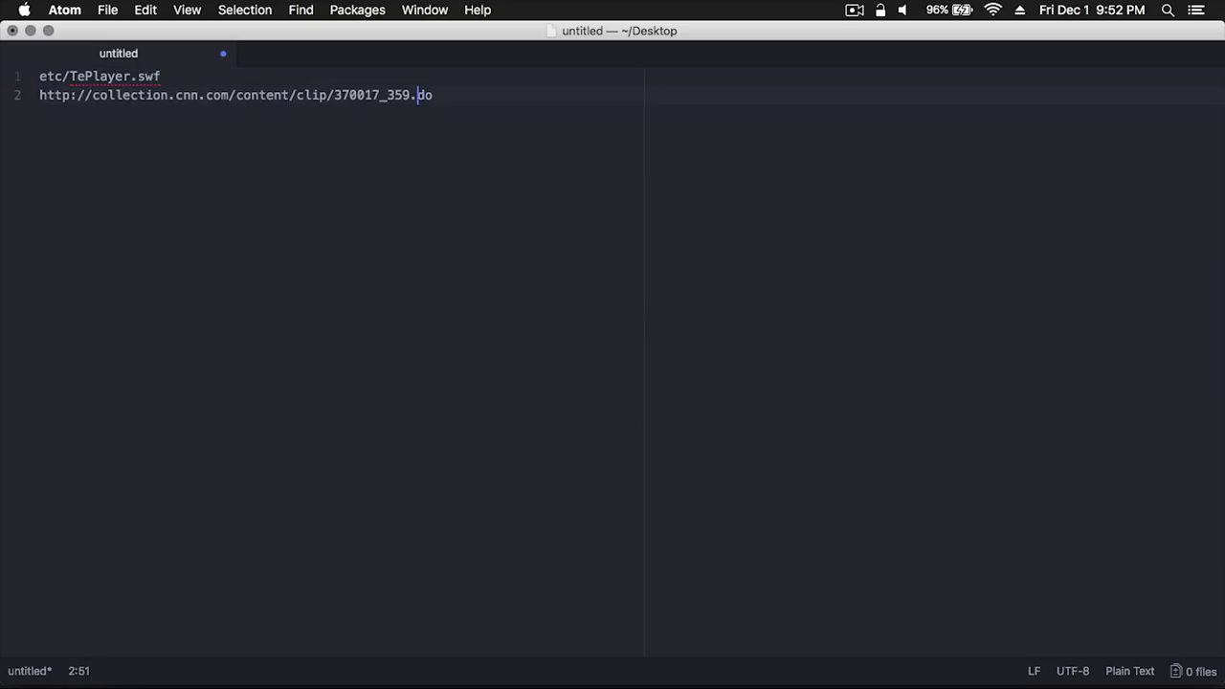
{"action": "key", "text": "super+shift+Right"}
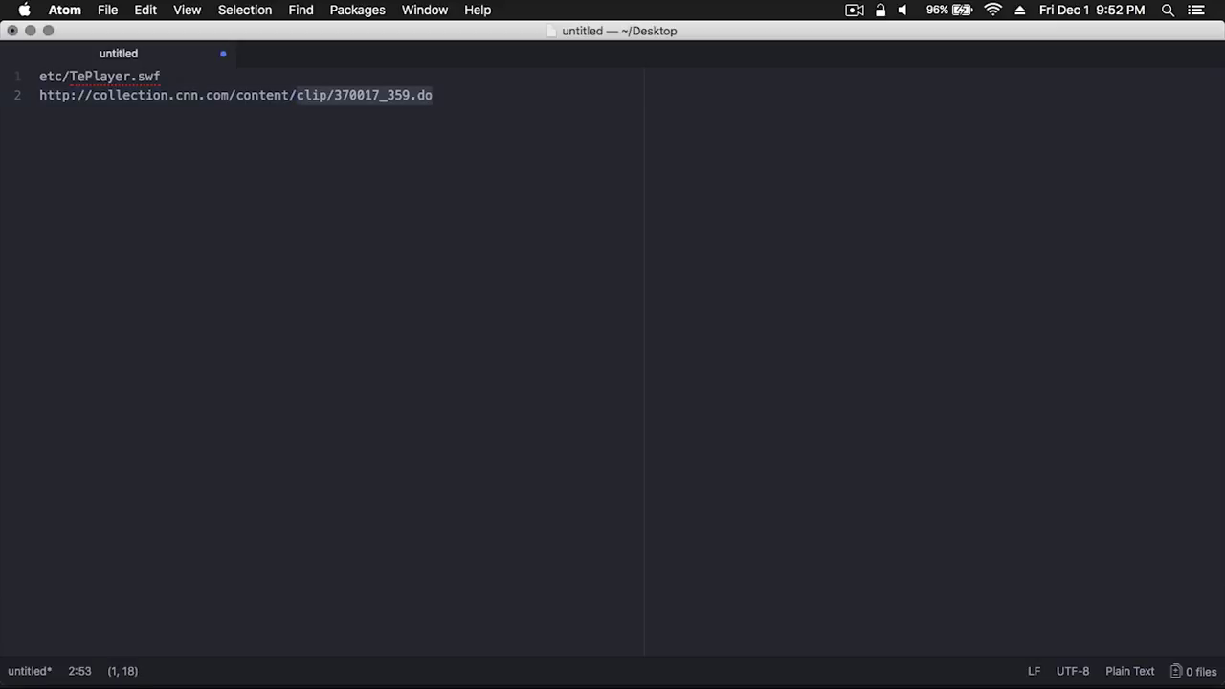
{"action": "key", "text": "super+v"}
{"action": "key", "text": "Return"}
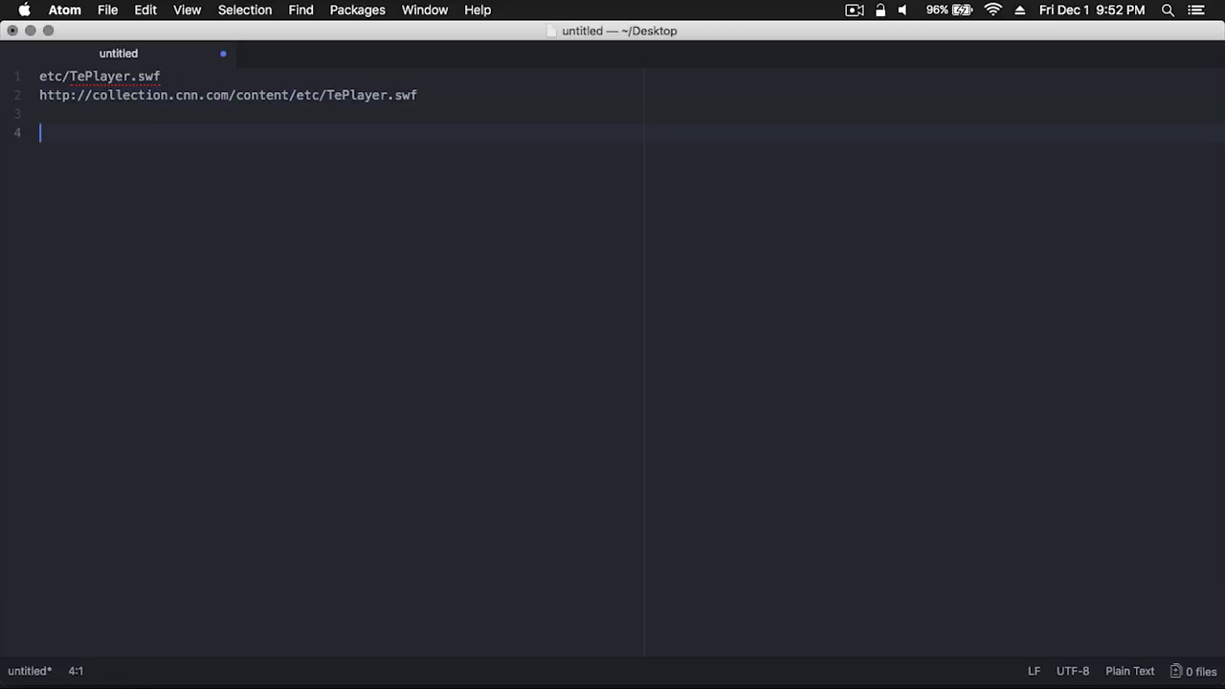
{"action": "key", "text": "super+Tab"}
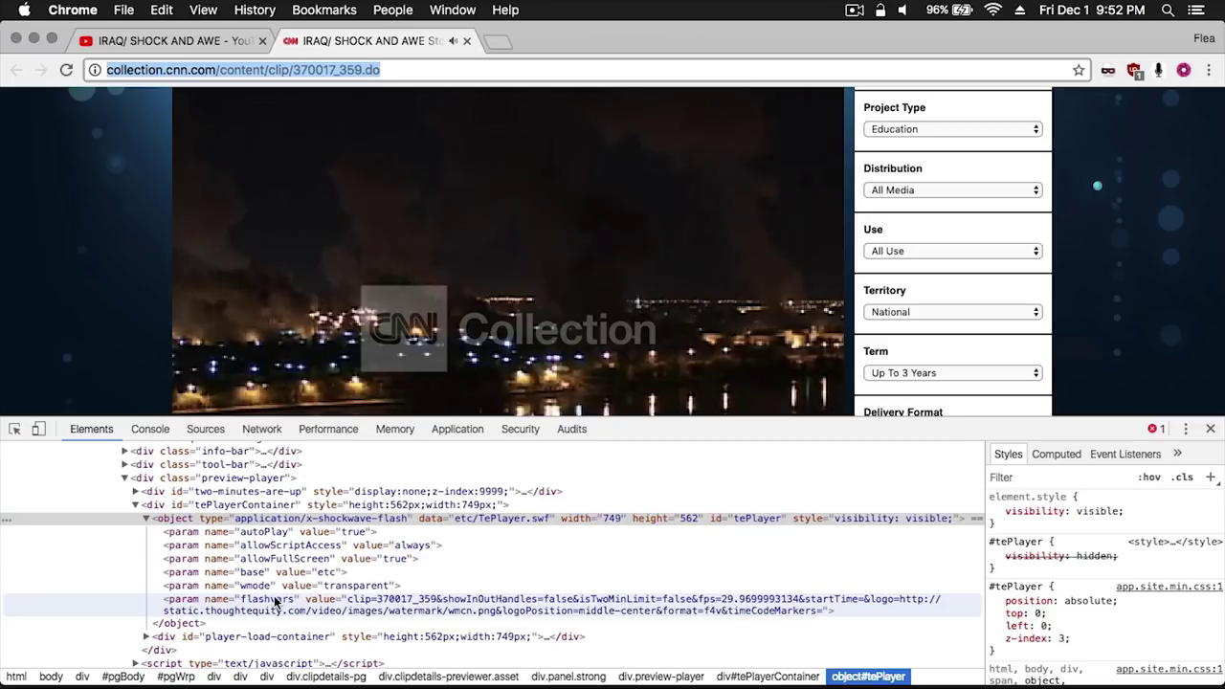
Select the player's flashvars value in the DevTools Elements panel
{"action": "double_click", "coordinate": [412, 598]}
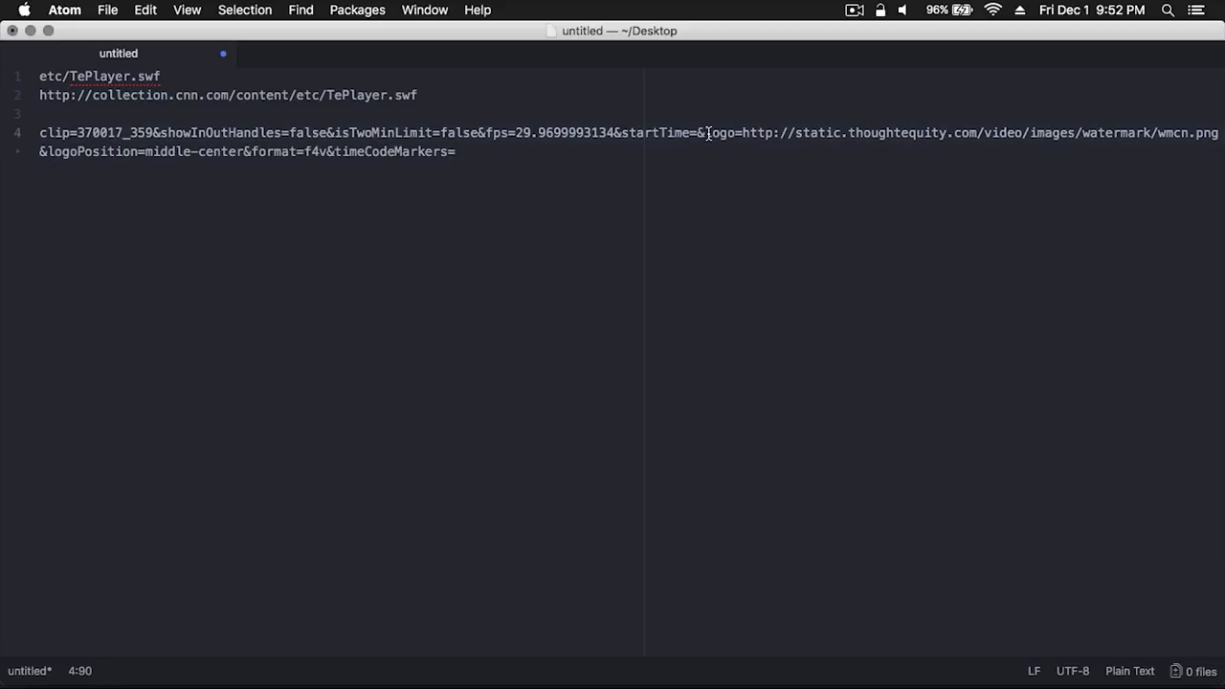
Select the static.thoughtequity.com wmcn.png logo URL after logo= on line 4
{"action": "left_click_drag", "start_coordinate": [708, 134], "coordinate": [838, 165]}
{"action": "left_click_drag", "start_coordinate": [1144, 139], "coordinate": [1217, 127]}
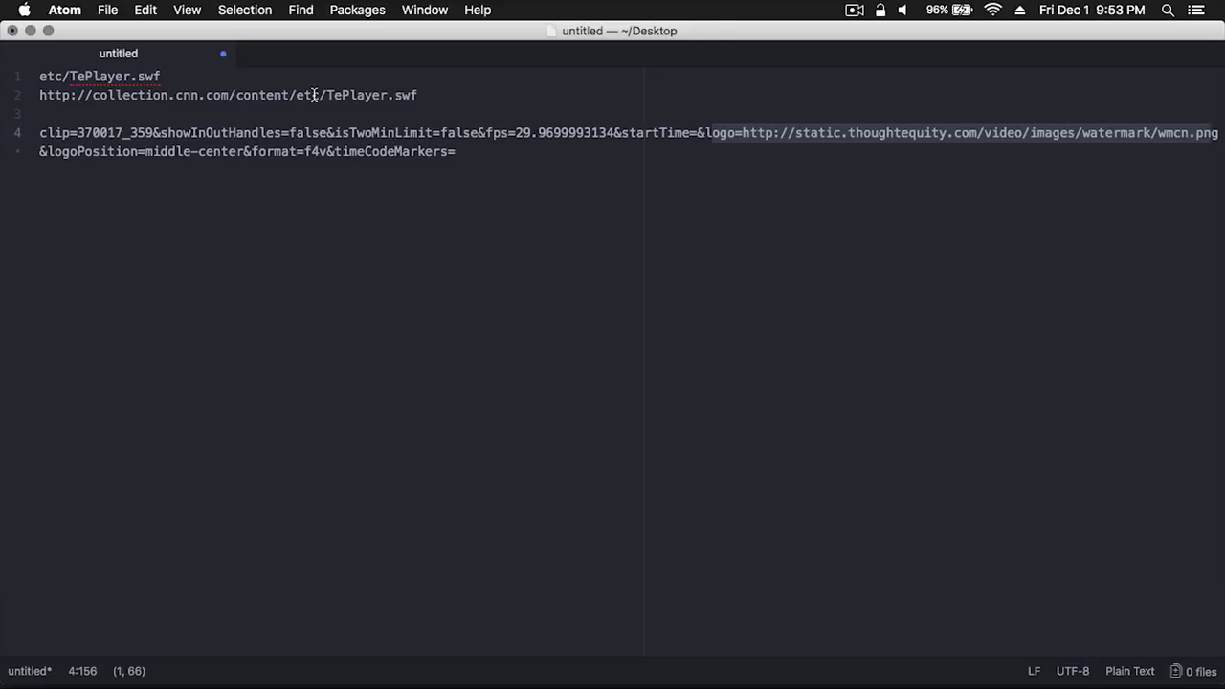
{"action": "left_click", "coordinate": [761, 132]}
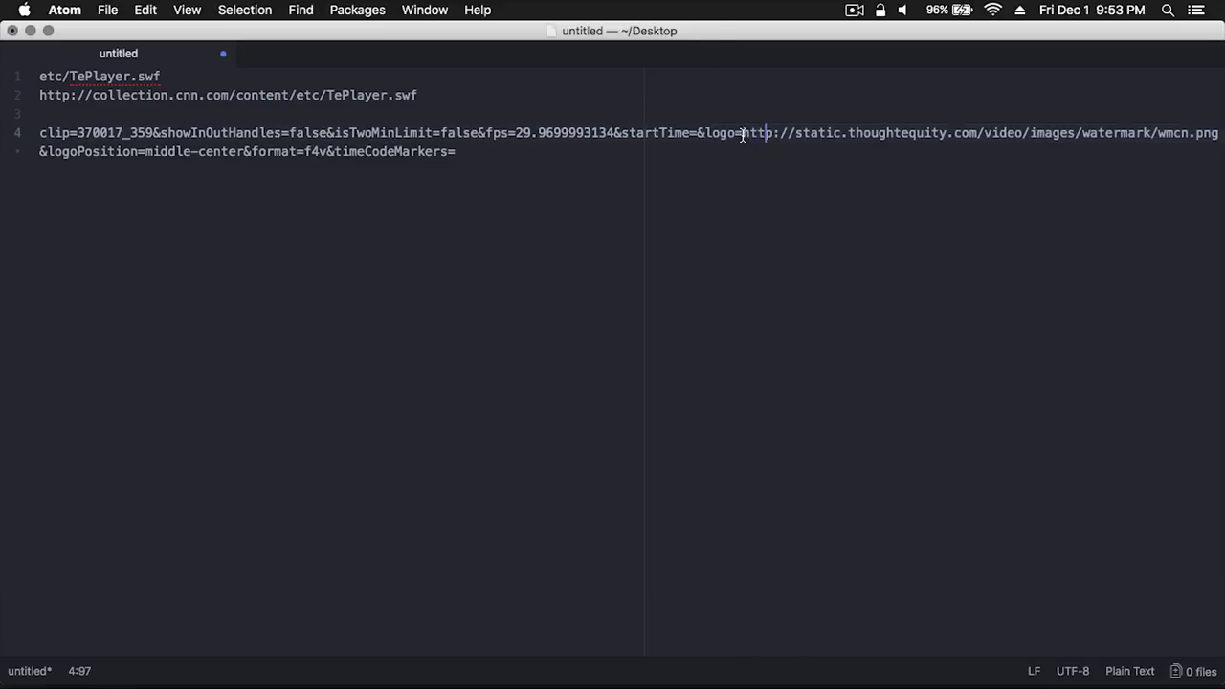
{"action": "left_click_drag", "start_coordinate": [737, 131], "coordinate": [1052, 113]}
{"action": "left_click_drag", "start_coordinate": [1150, 132], "coordinate": [1224, 132]}
{"action": "key", "text": "super+c"}
{"action": "key", "text": "super+Tab"}
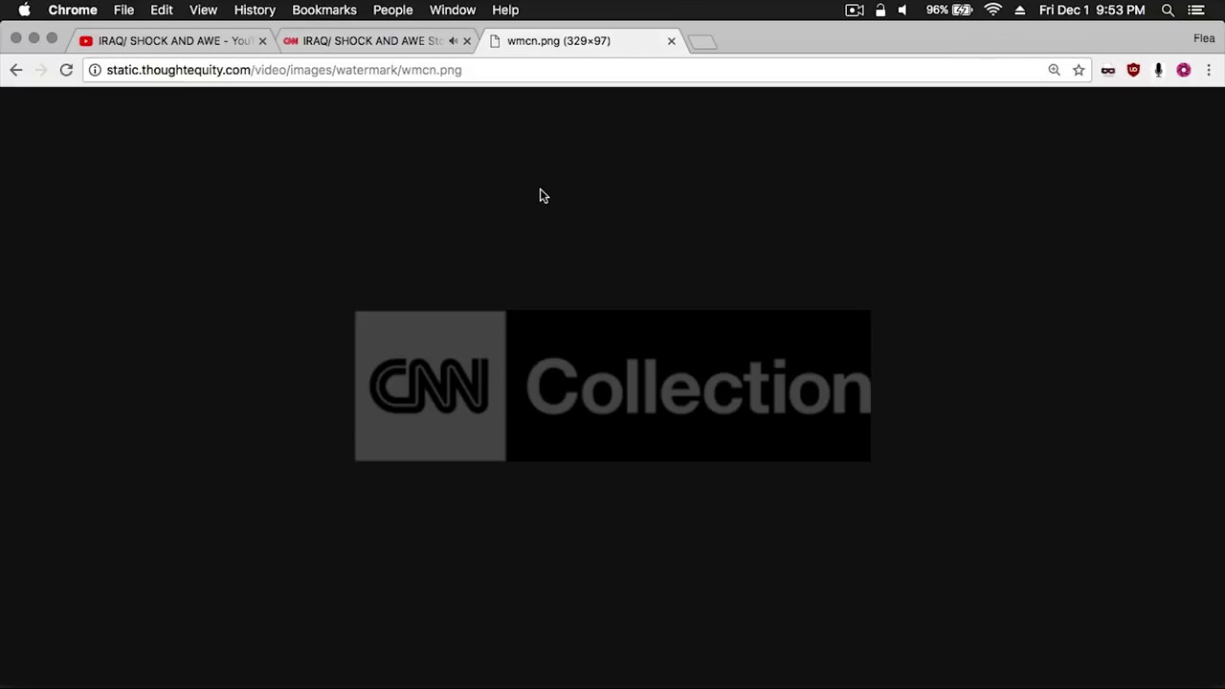
{"action": "key", "text": "super+w"}
{"action": "key", "text": "super+Tab"}
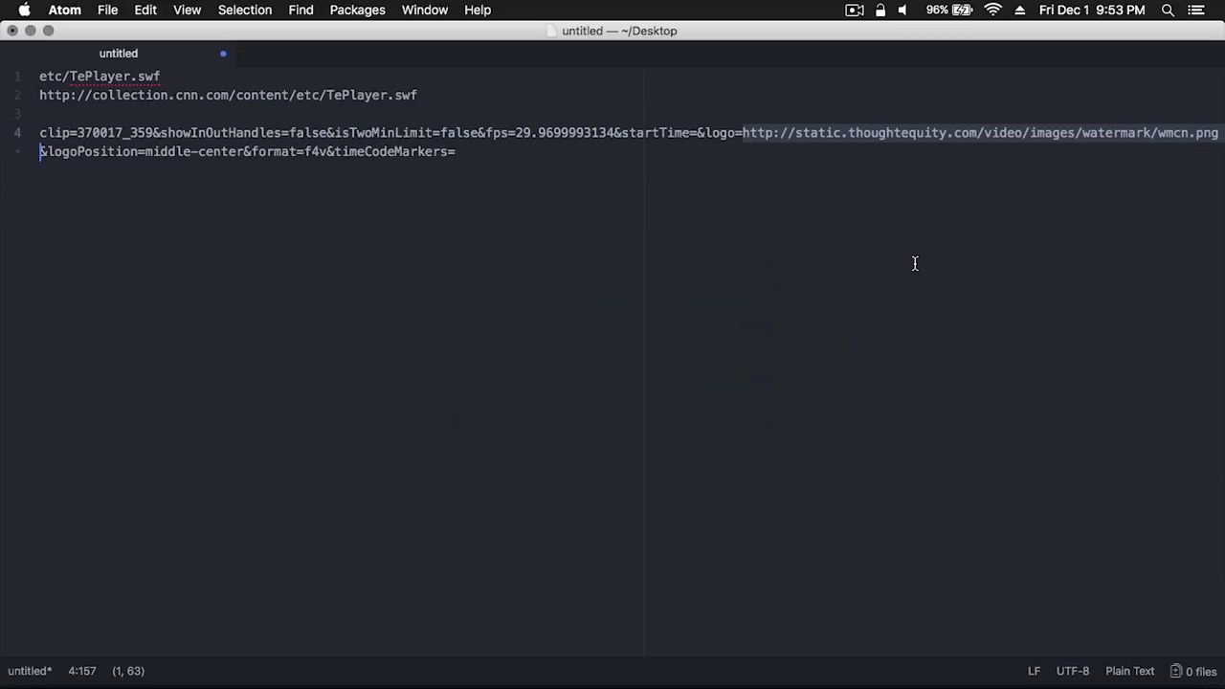
Replace the logo file name wmcn with poopyassholesinmysoup in the flashvars line
{"action": "left_click", "coordinate": [1175, 121]}
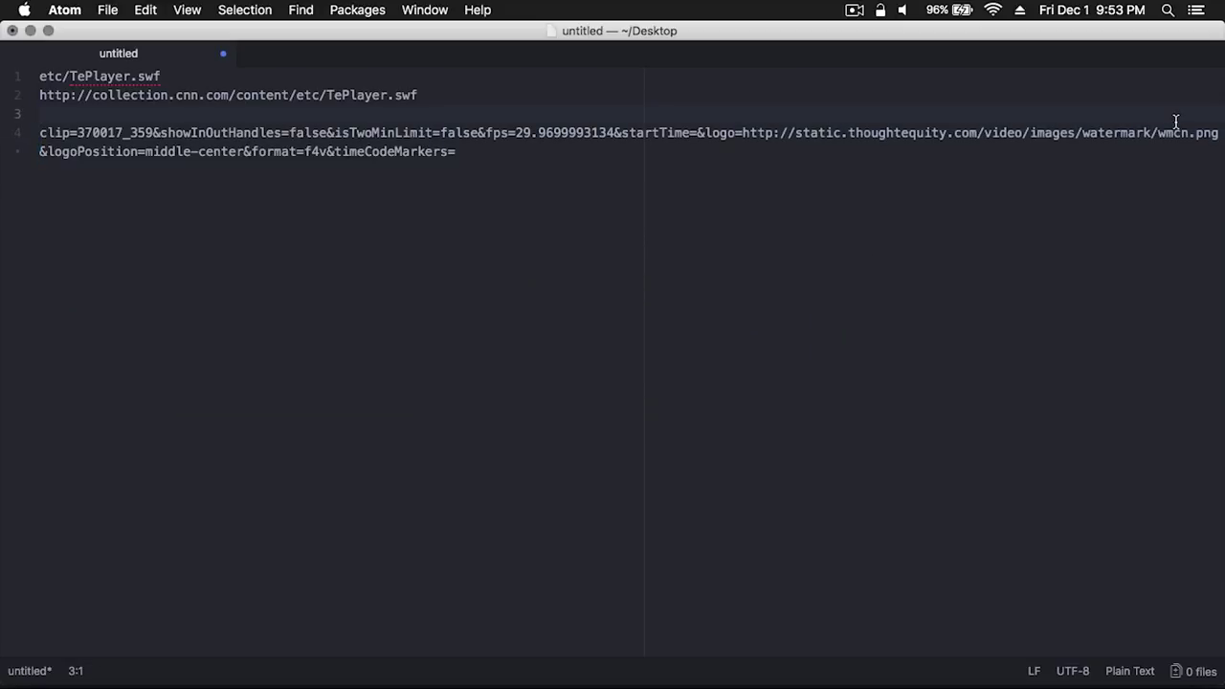
{"action": "left_click", "coordinate": [1173, 131]}
{"action": "key", "text": "shift+Left"}
{"action": "key", "text": "shift+Left"}
{"action": "key", "text": "shift+Left"}
{"action": "key", "text": "shift+Left"}
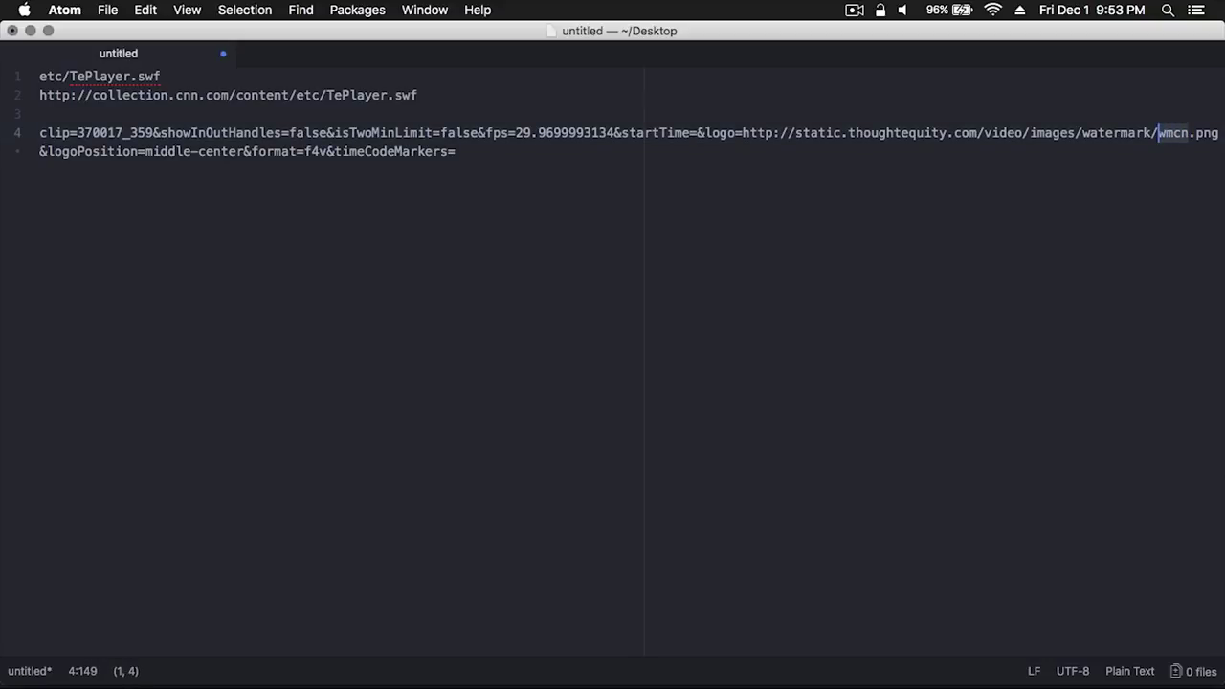
{"action": "type", "text": "poopyas"}
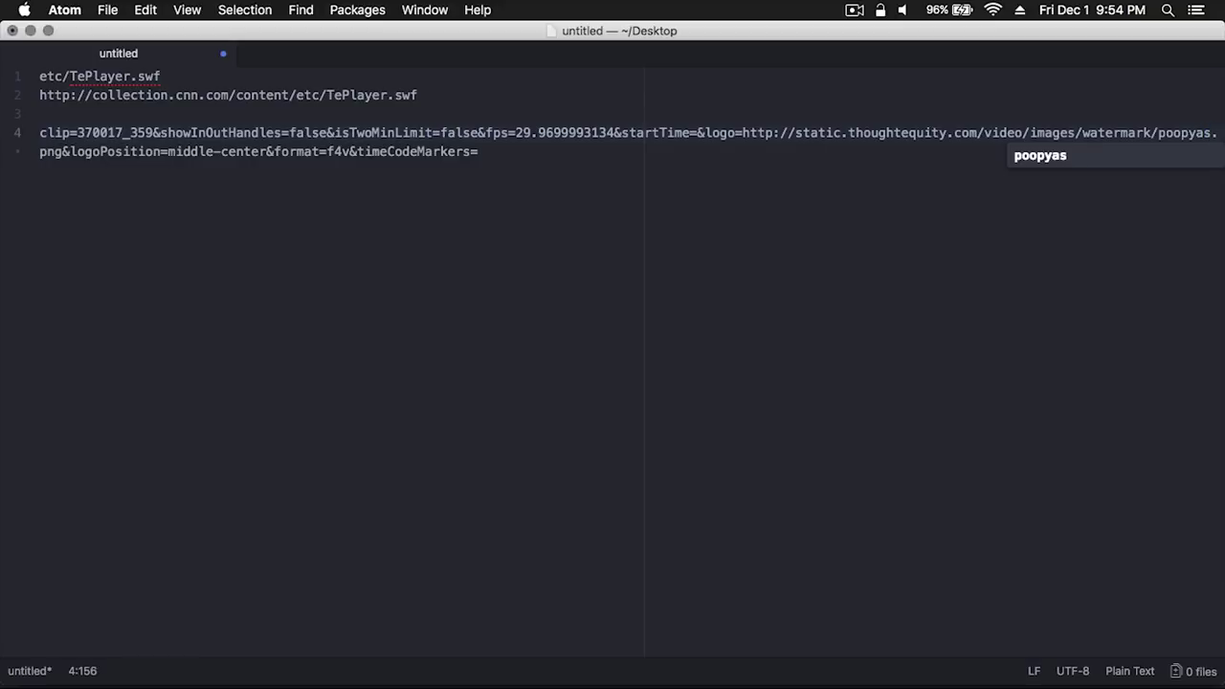
{"action": "type", "text": "sholes"}
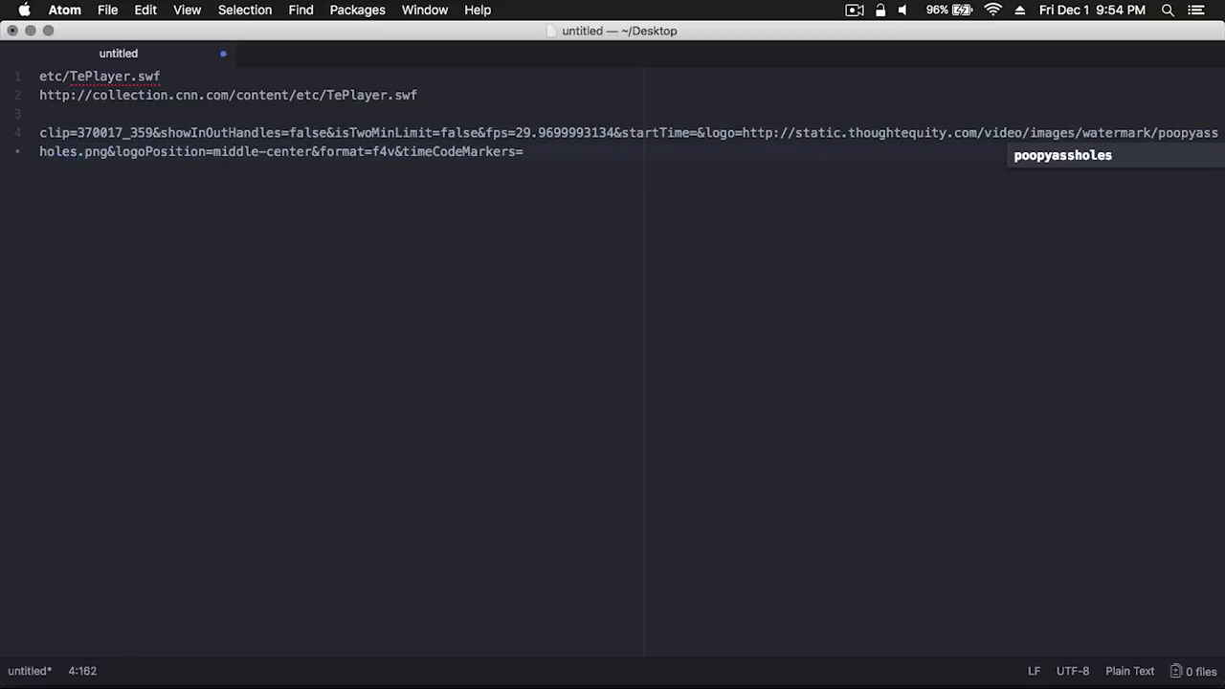
{"action": "type", "text": "inmy"}
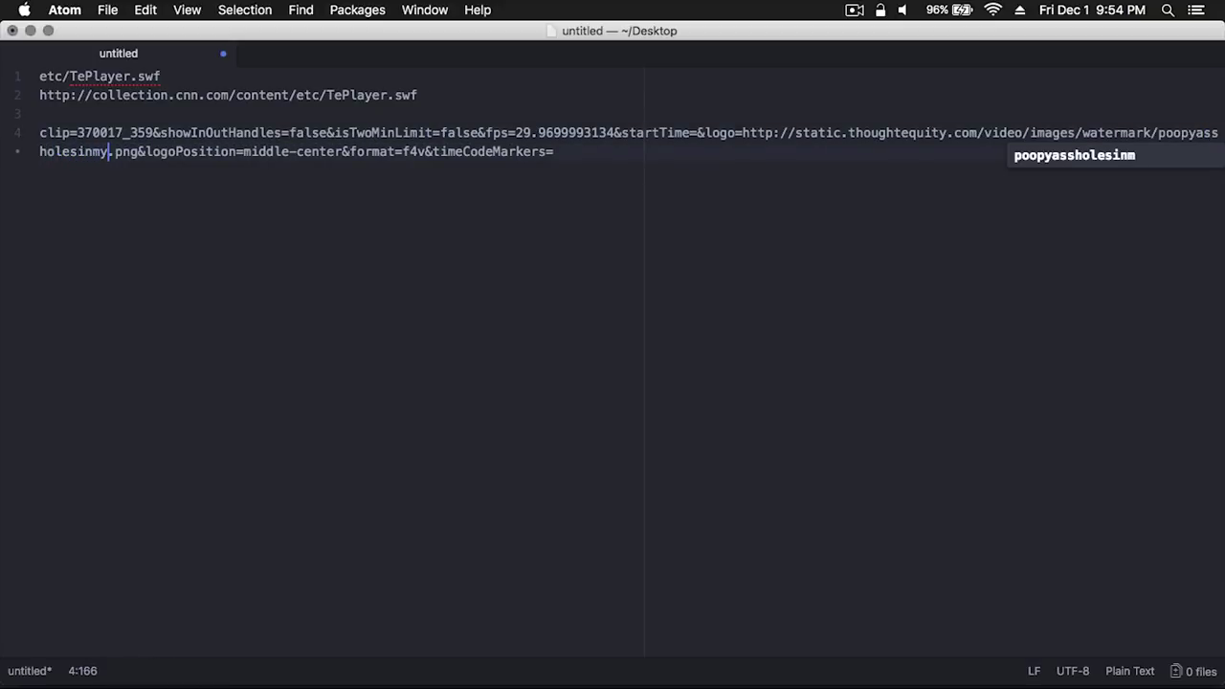
{"action": "type", "text": "soup"}
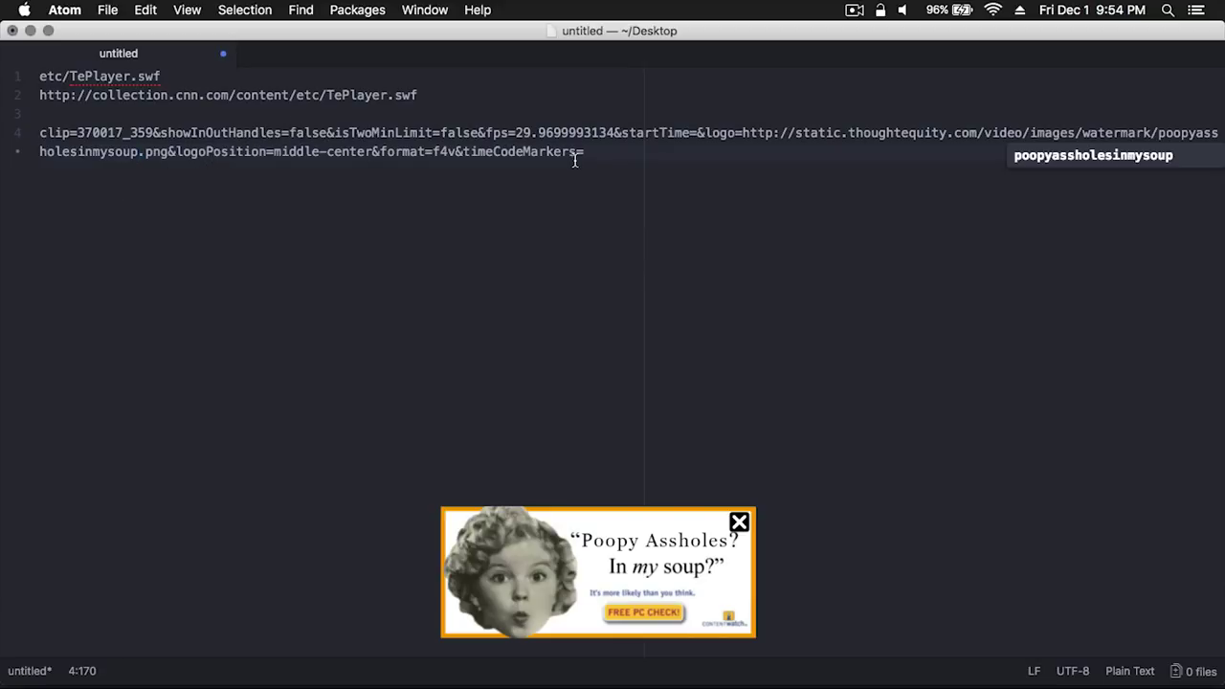
Select the edited flashvars text to begin assembling the TePlayer.swf address
{"action": "left_click_drag", "start_coordinate": [47, 132], "coordinate": [123, 132]}
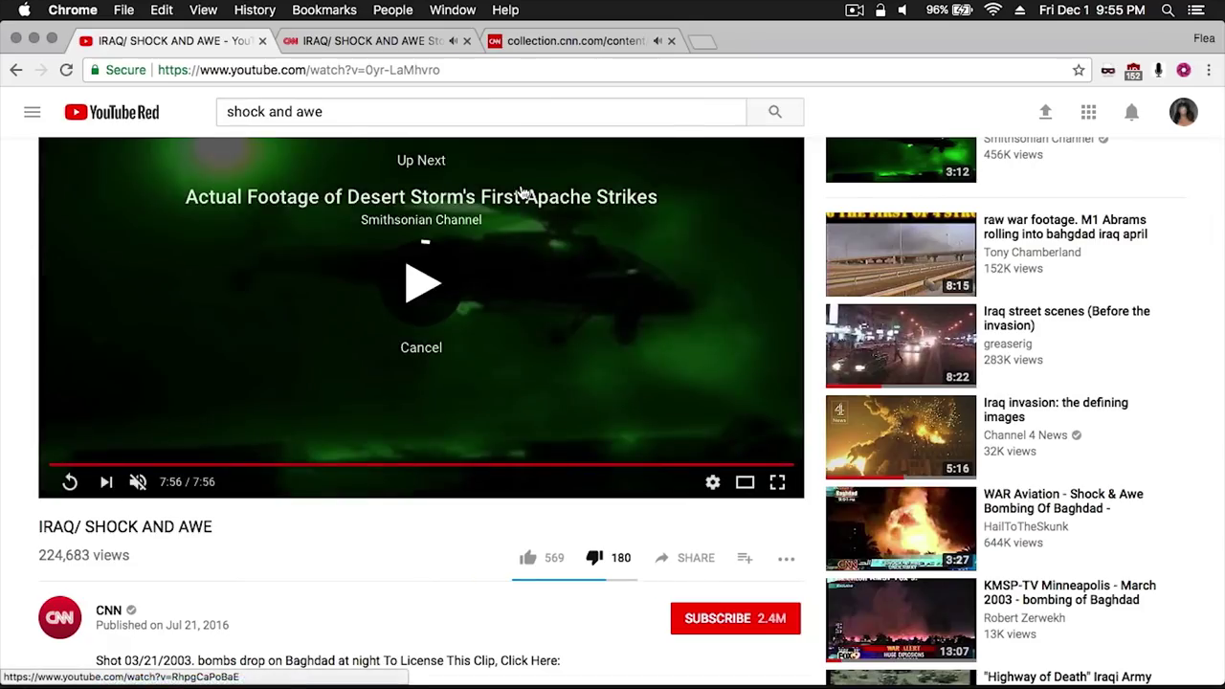
Back on the CNN Collection tab, search the footage library for 'regan'
{"action": "key", "text": "super+2"}
{"action": "scroll", "coordinate": [385, 227], "scroll_direction": "up", "scroll_amount": 5}
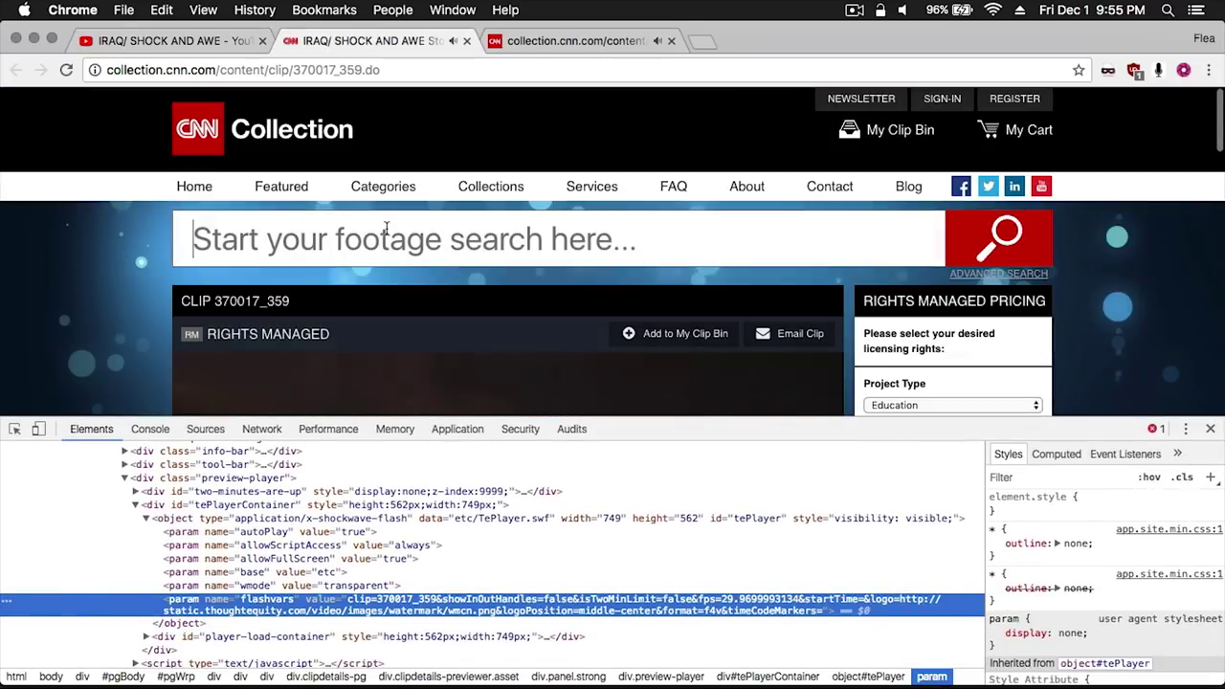
{"action": "left_click", "coordinate": [386, 227]}
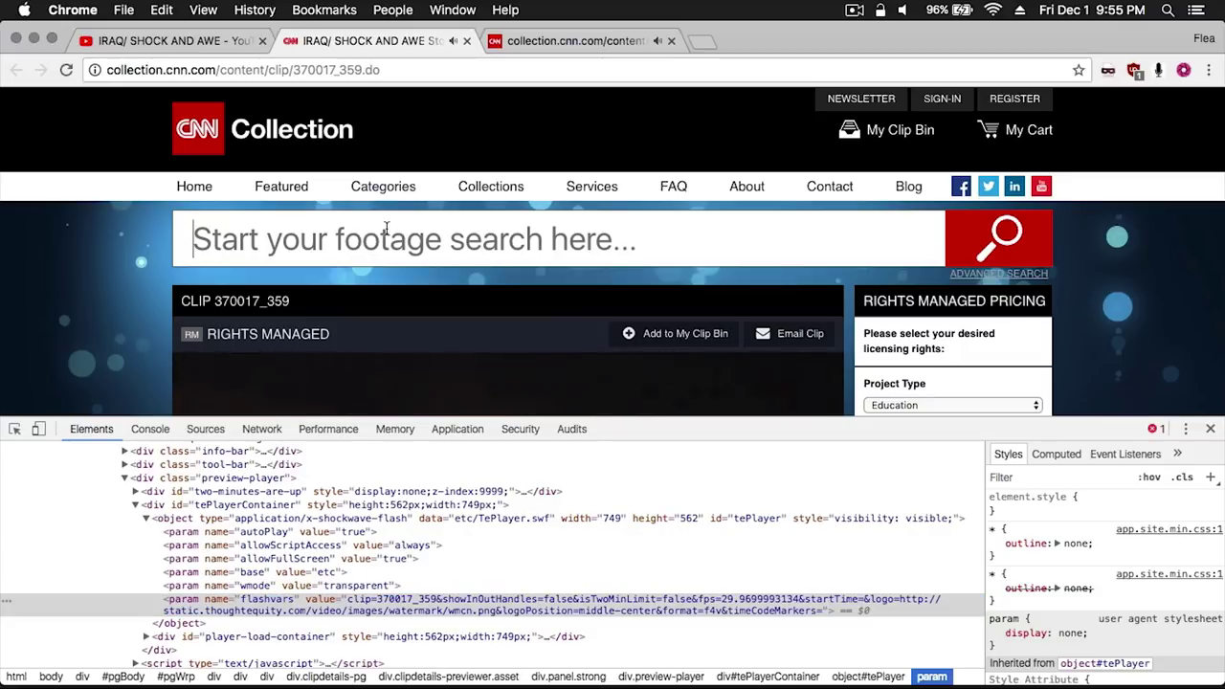
{"action": "type", "text": "regan"}
{"action": "key", "text": "Return"}
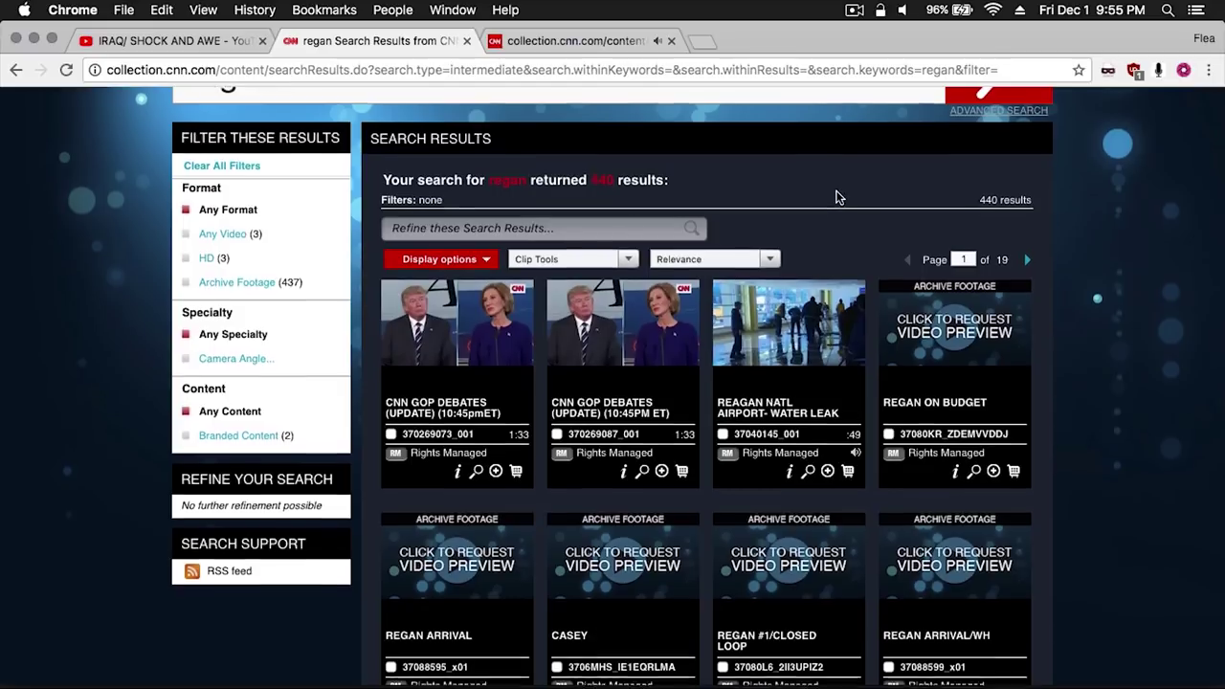
Browse the 440 results, close the REGAN ON BUDGET clip, and clear the search box
{"action": "scroll", "coordinate": [839, 194], "scroll_direction": "down", "scroll_amount": 2}
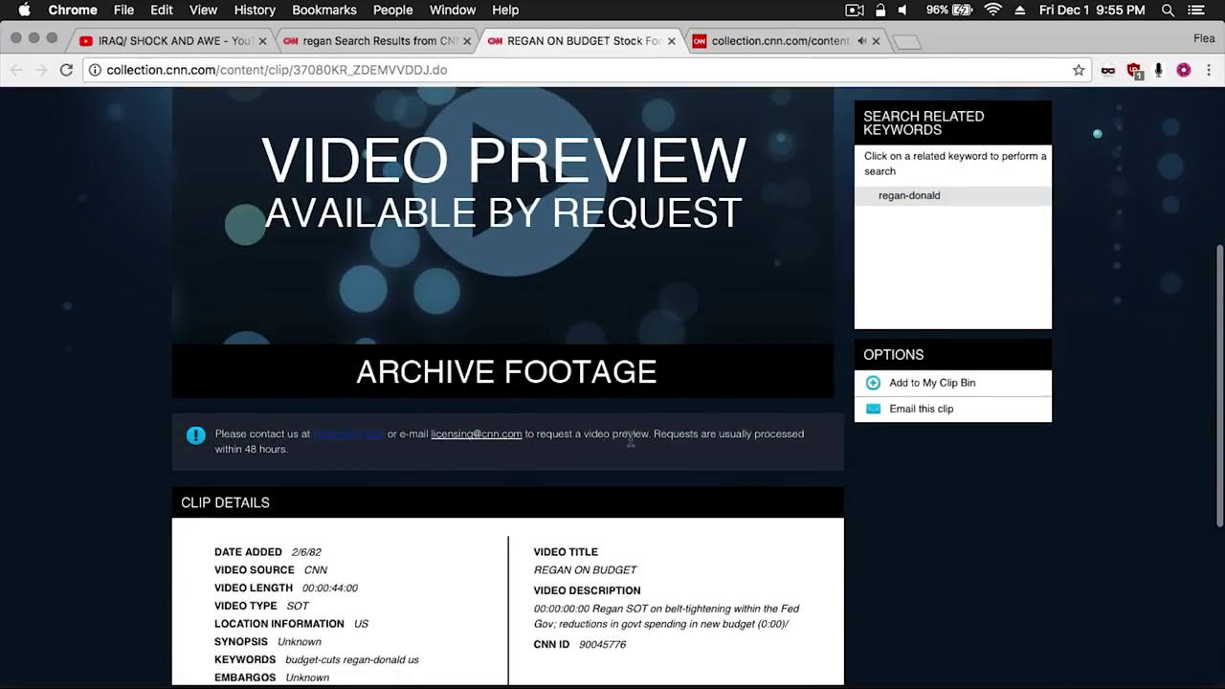
{"action": "scroll", "coordinate": [630, 438], "scroll_direction": "down", "scroll_amount": 2}
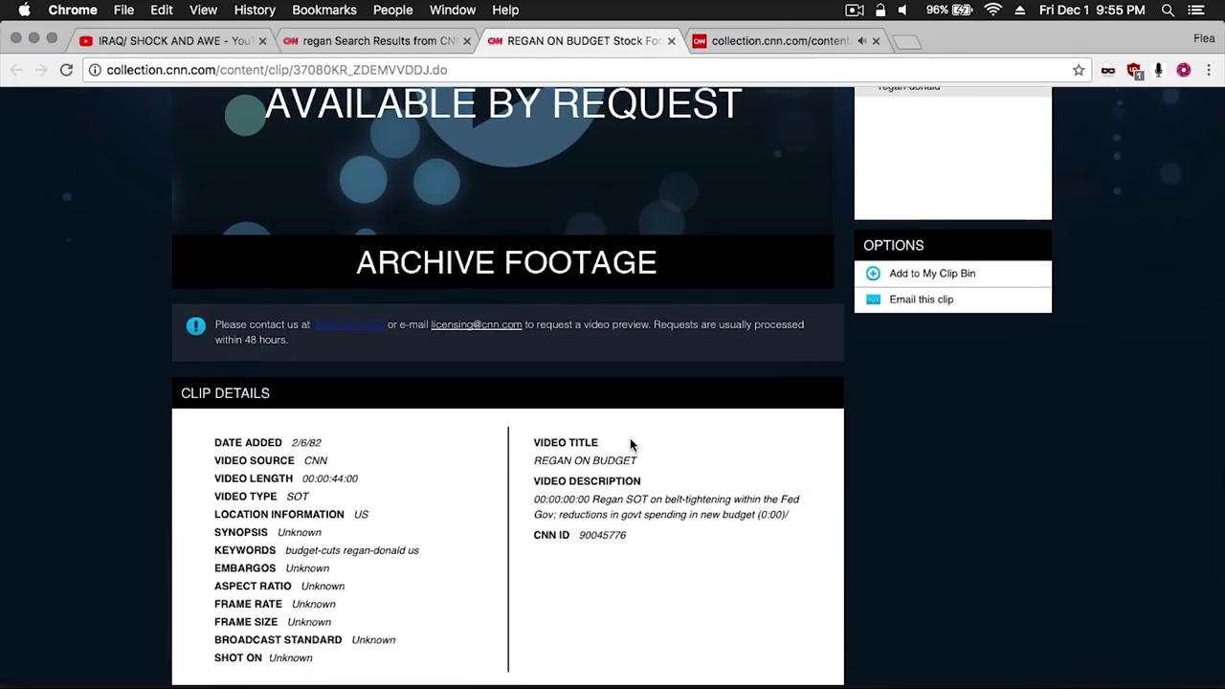
{"action": "key", "text": "super+w"}
{"action": "scroll", "coordinate": [631, 444], "scroll_direction": "up", "scroll_amount": 2}
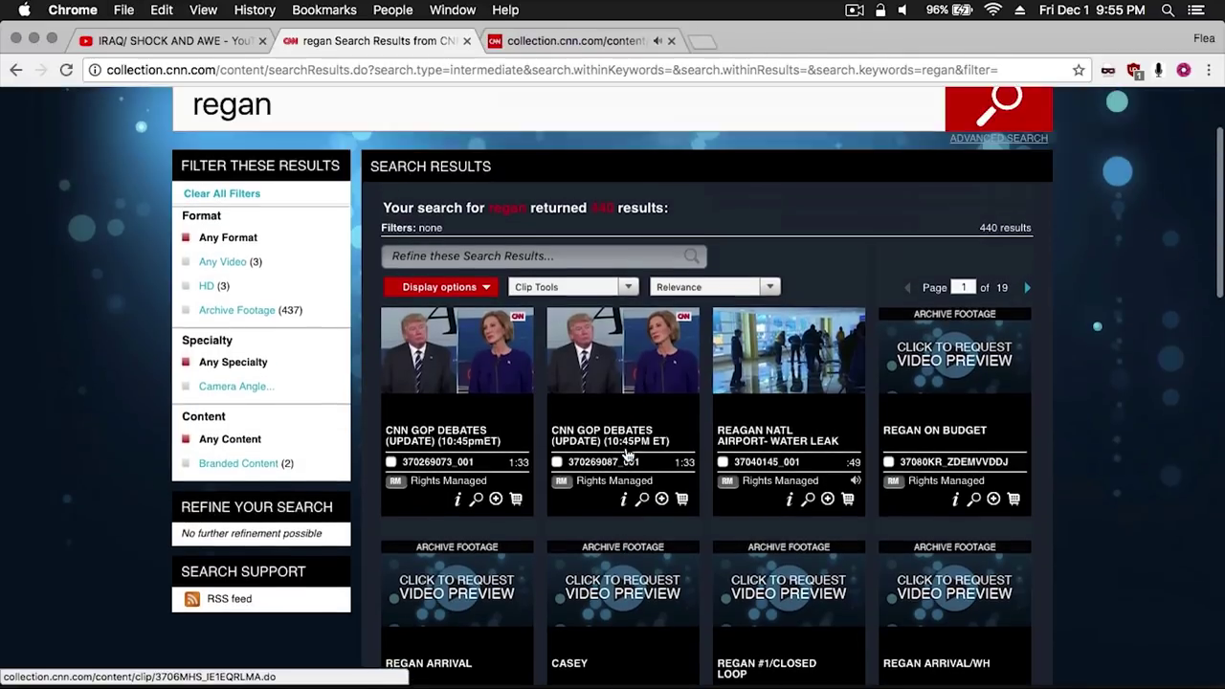
{"action": "scroll", "coordinate": [671, 222], "scroll_direction": "up", "scroll_amount": 1}
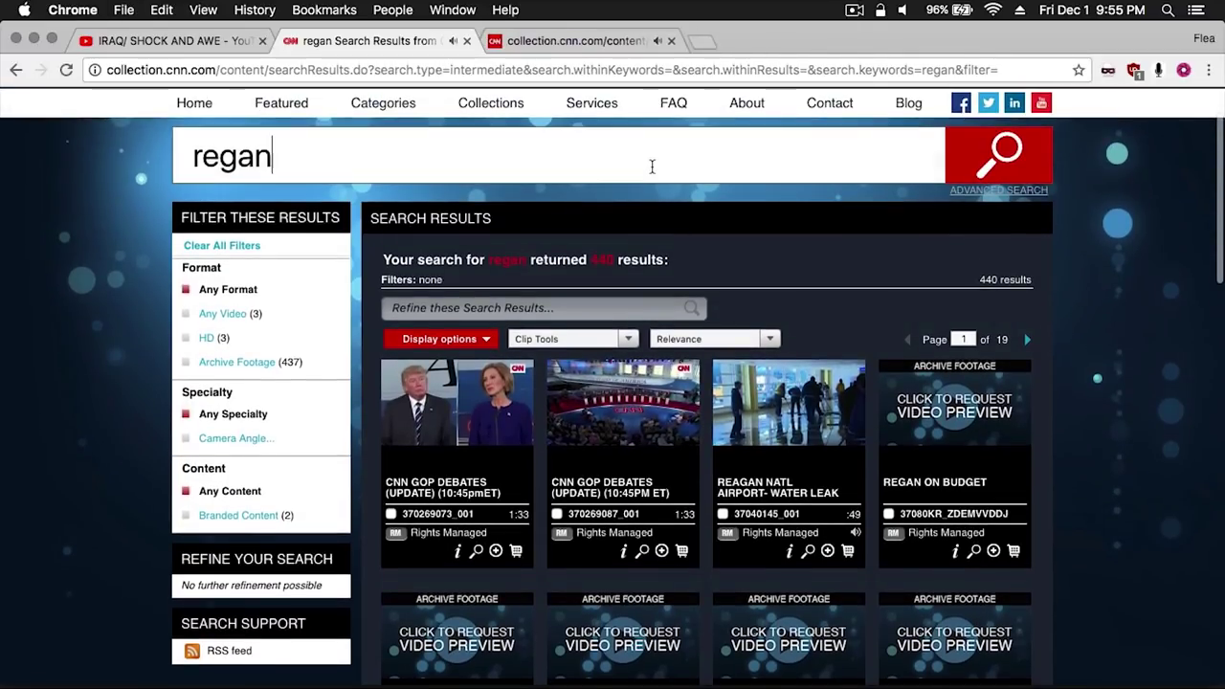
{"action": "key", "text": "shift+Left"}
{"action": "key", "text": "BackSpace"}
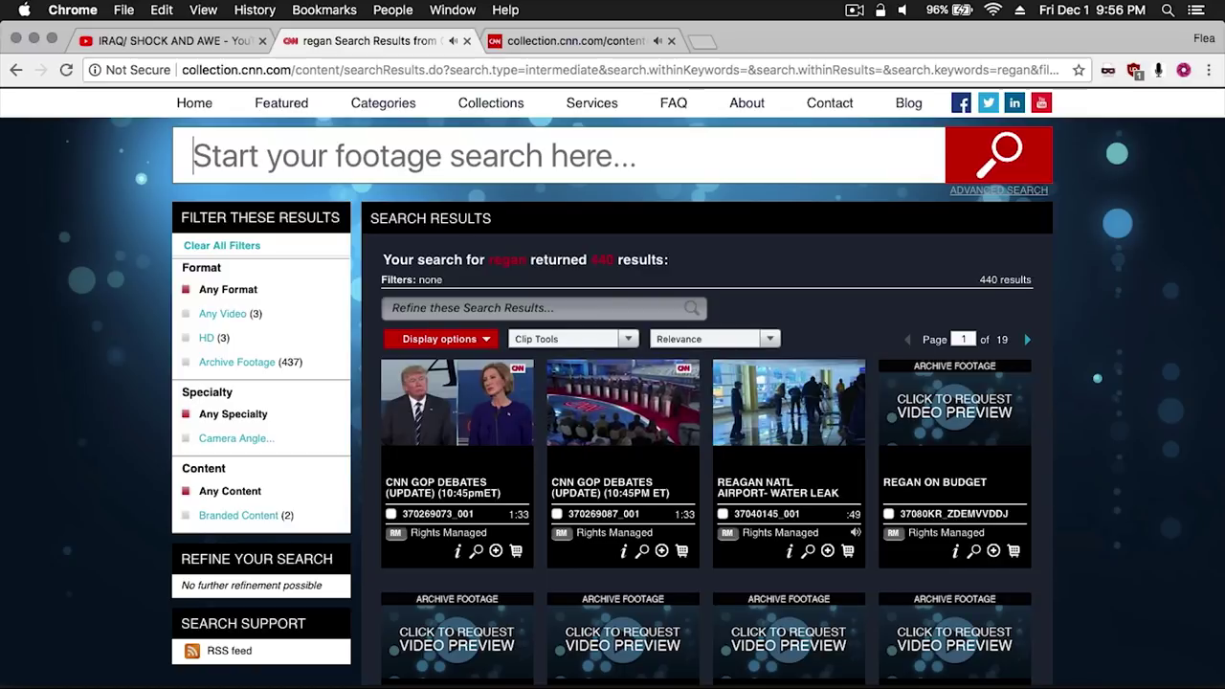
Open the first CNN GOP DEBATES search result in a new tab
{"action": "left_click", "coordinate": [457, 402]}
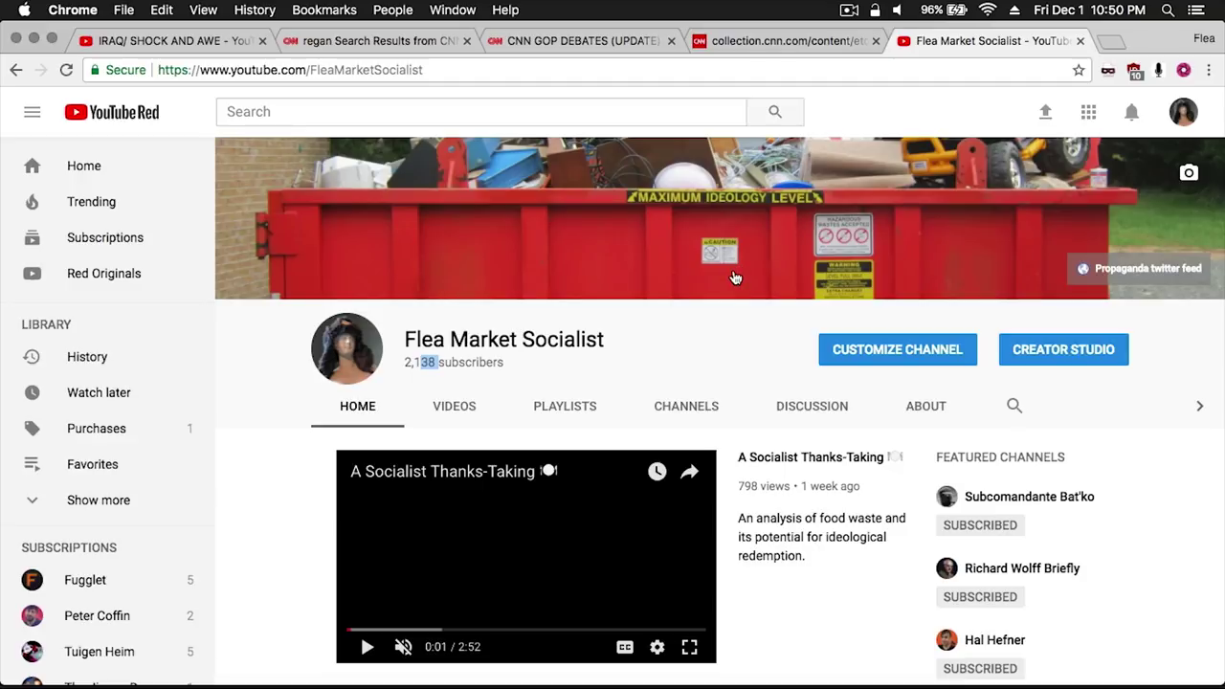
{"action": "scroll", "coordinate": [734, 277], "scroll_direction": "down", "scroll_amount": 3}
{"action": "scroll", "coordinate": [735, 277], "scroll_direction": "up", "scroll_amount": 3}
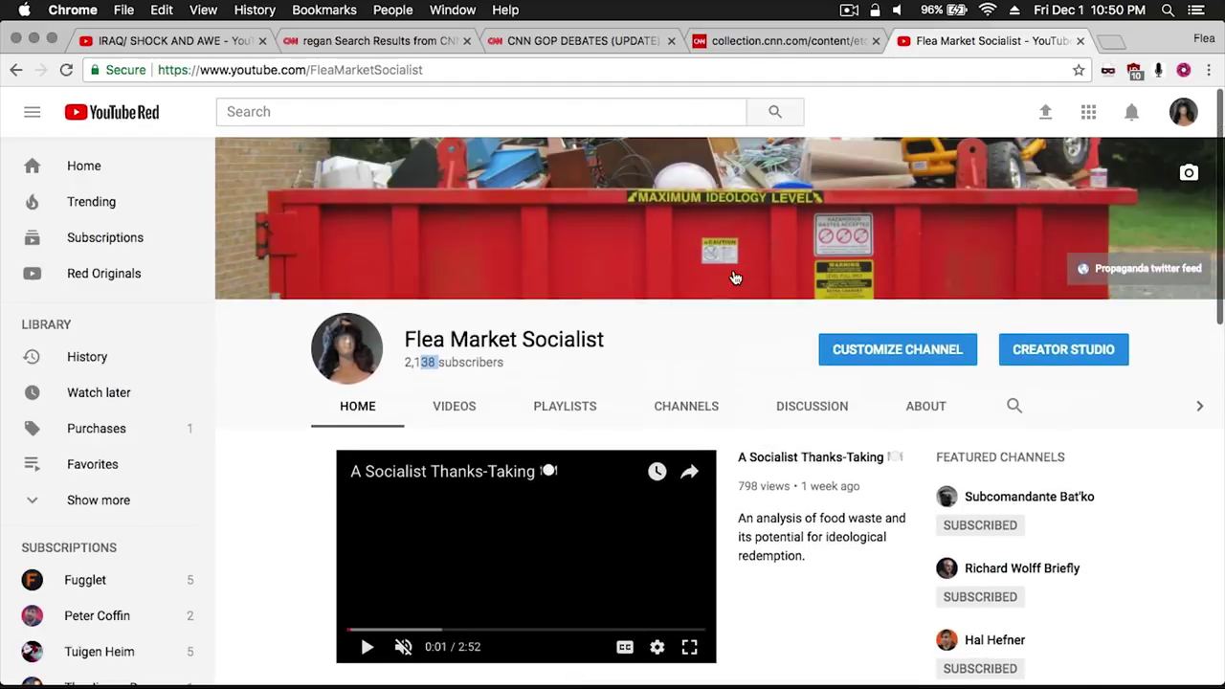